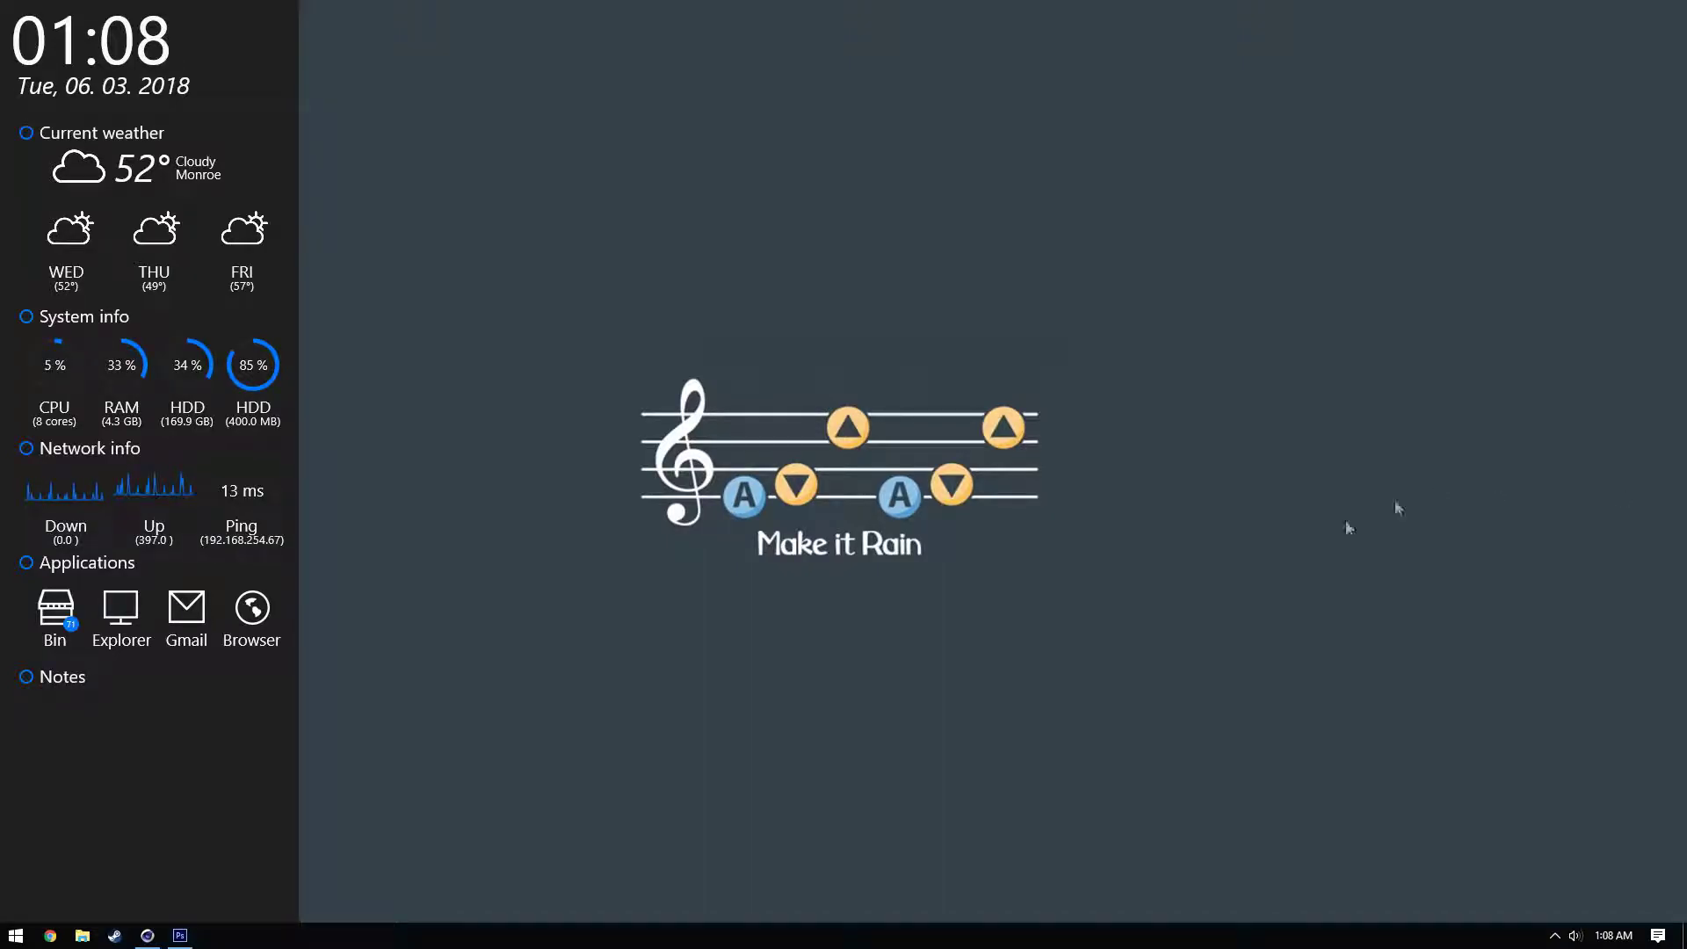
- Bring up the orange lambda image in Photoshop and switch to the Pen tool in Path mode
left_click(188, 937)
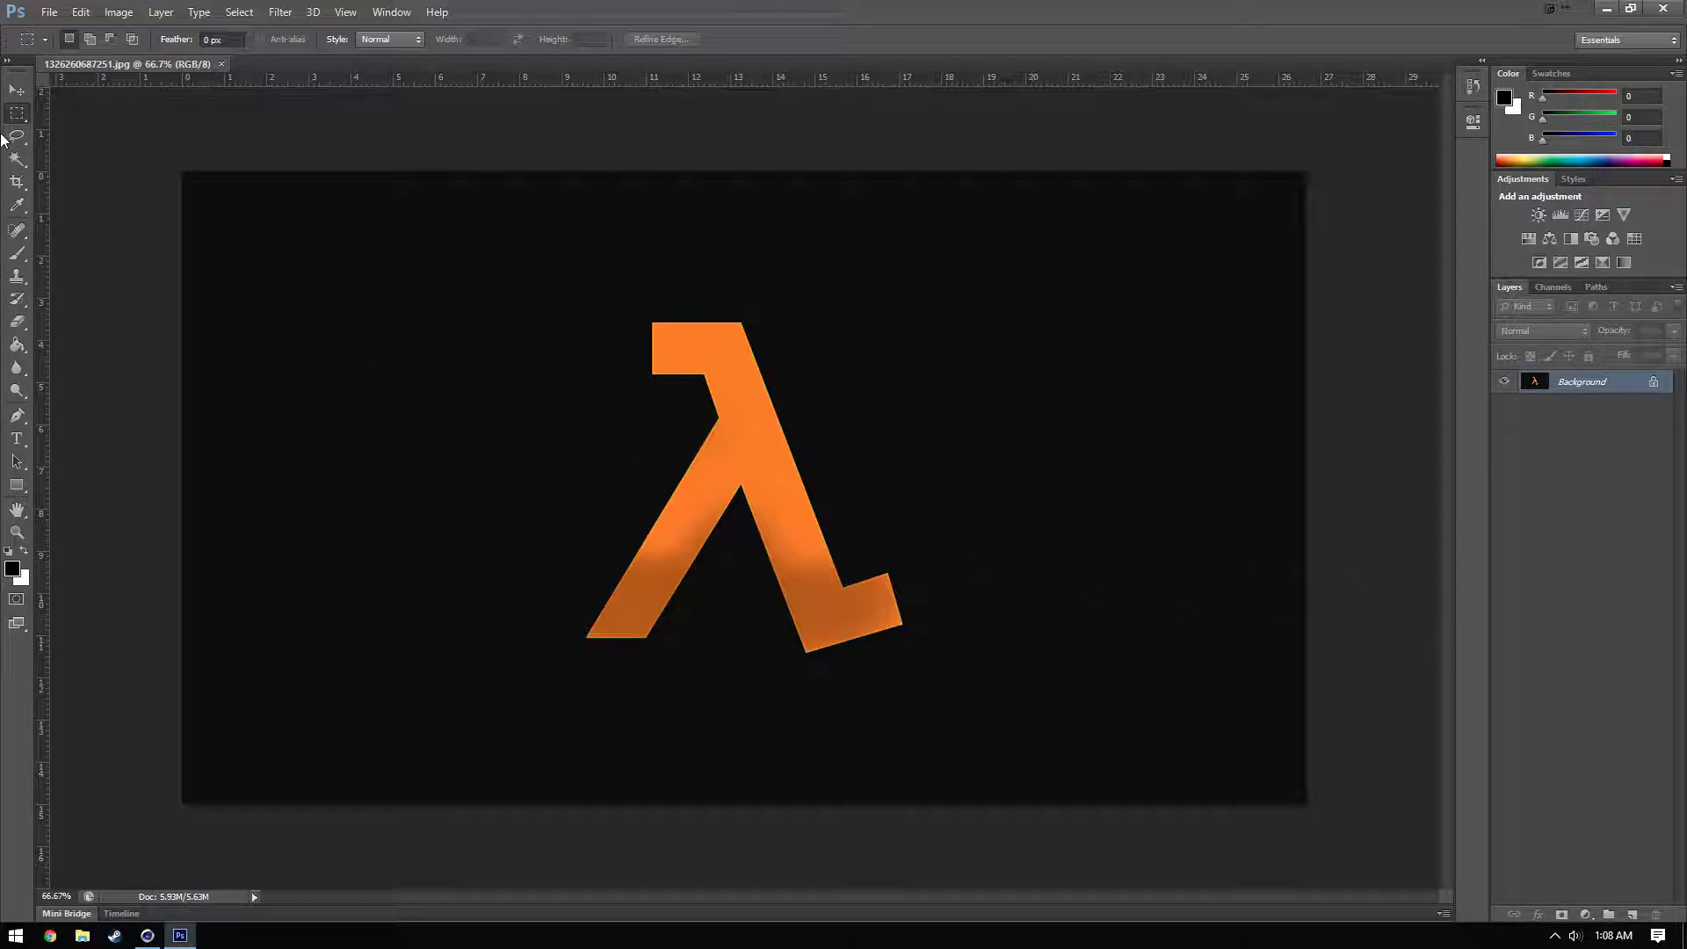
left_click(17, 162)
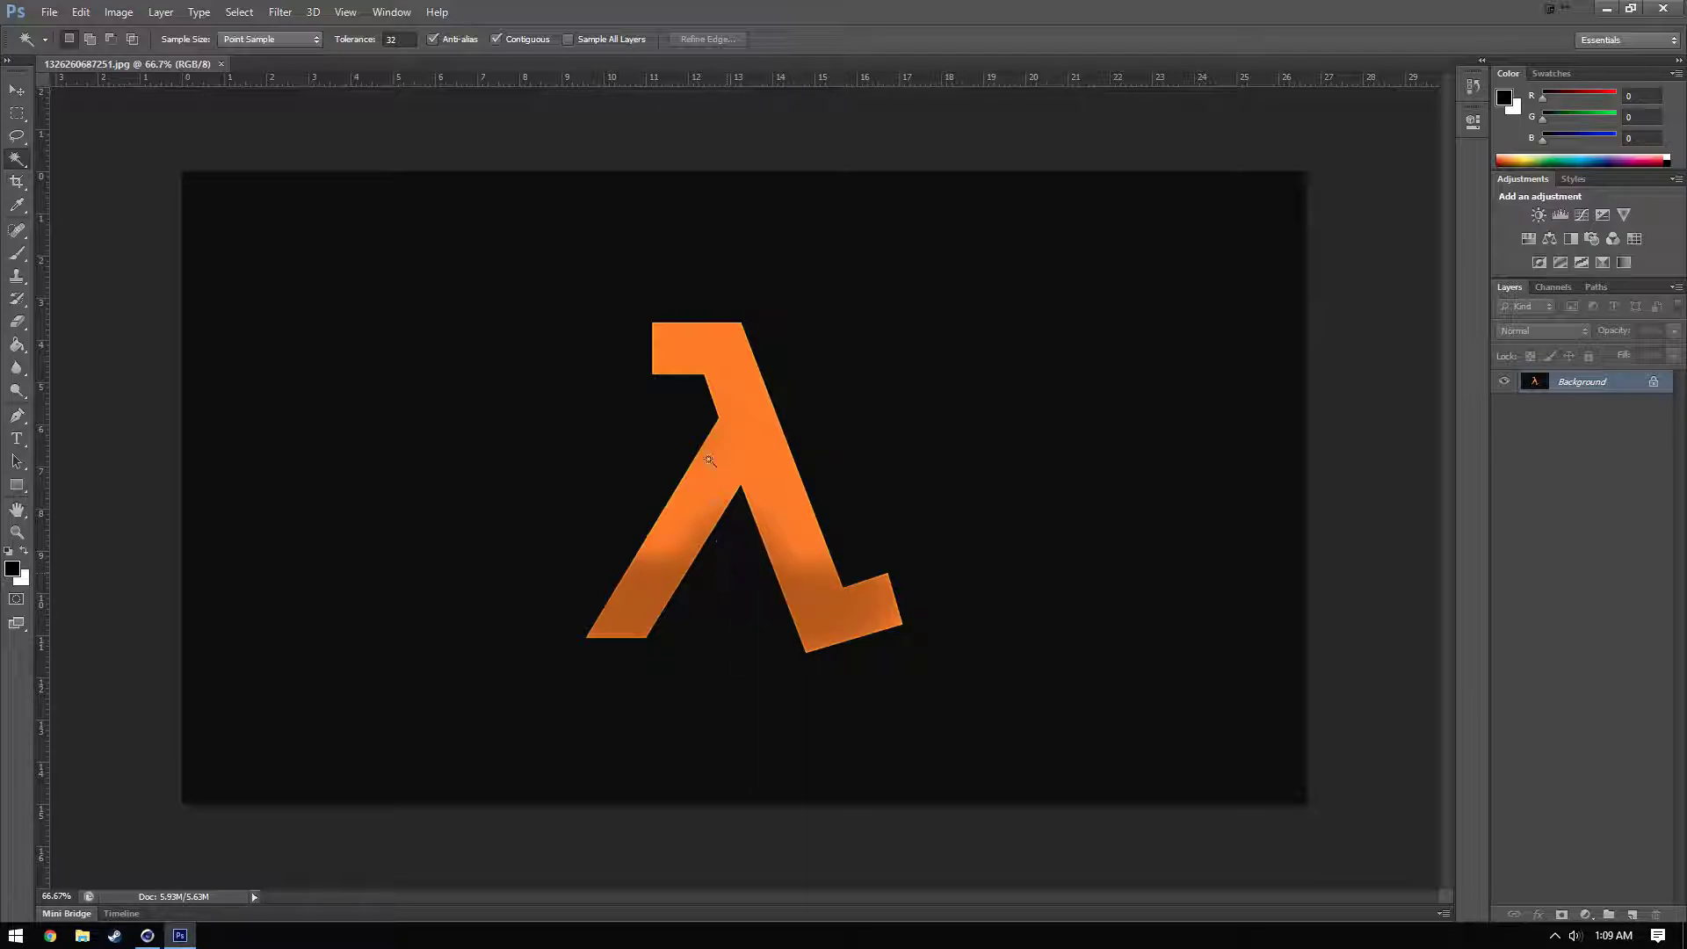
left_click(16, 415)
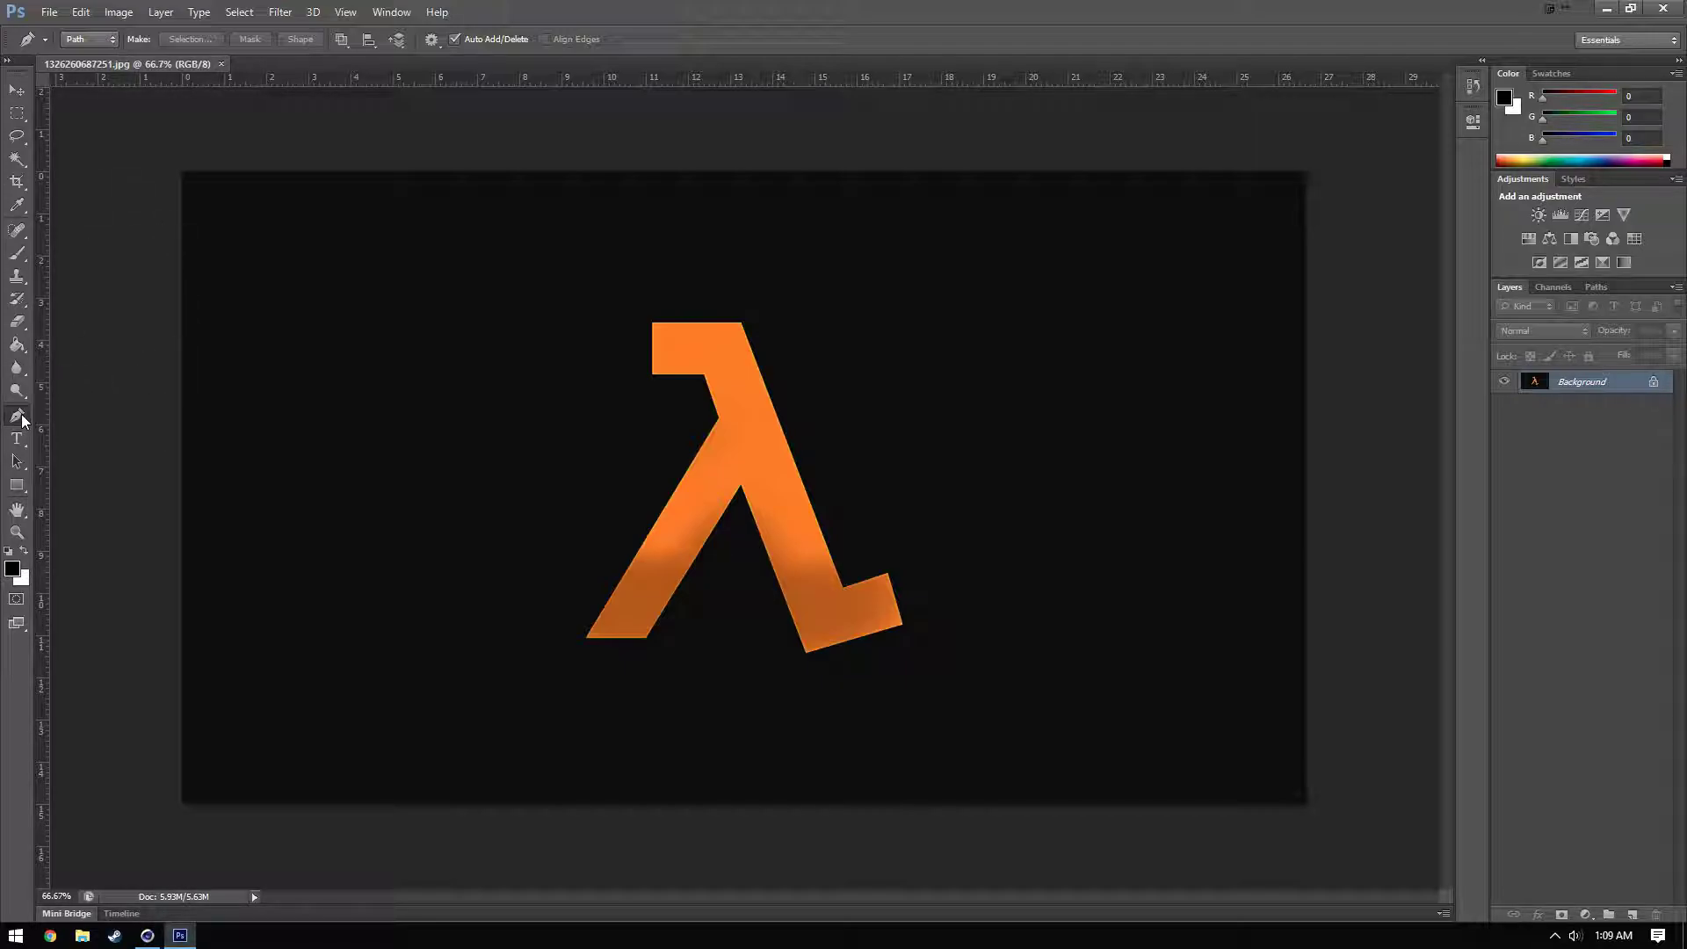
- Start the path at the lambda's inner corner and anchor the bottom-left, crotch and foot corners
left_click(718, 414)
left_click(582, 639)
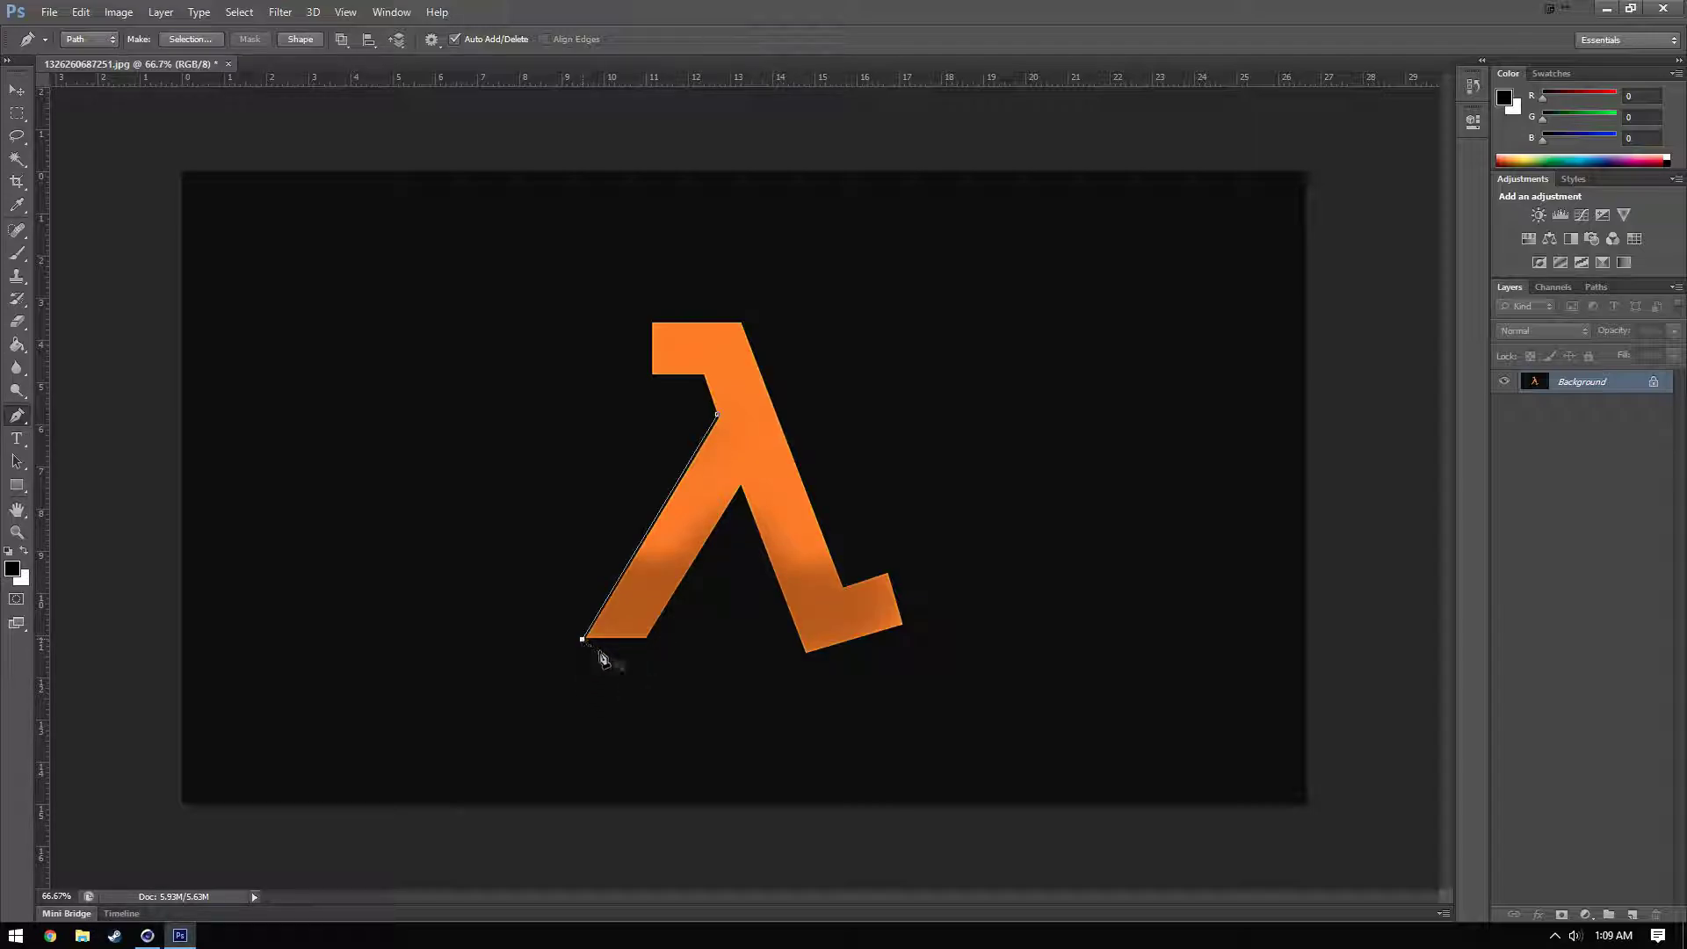
left_click(647, 639)
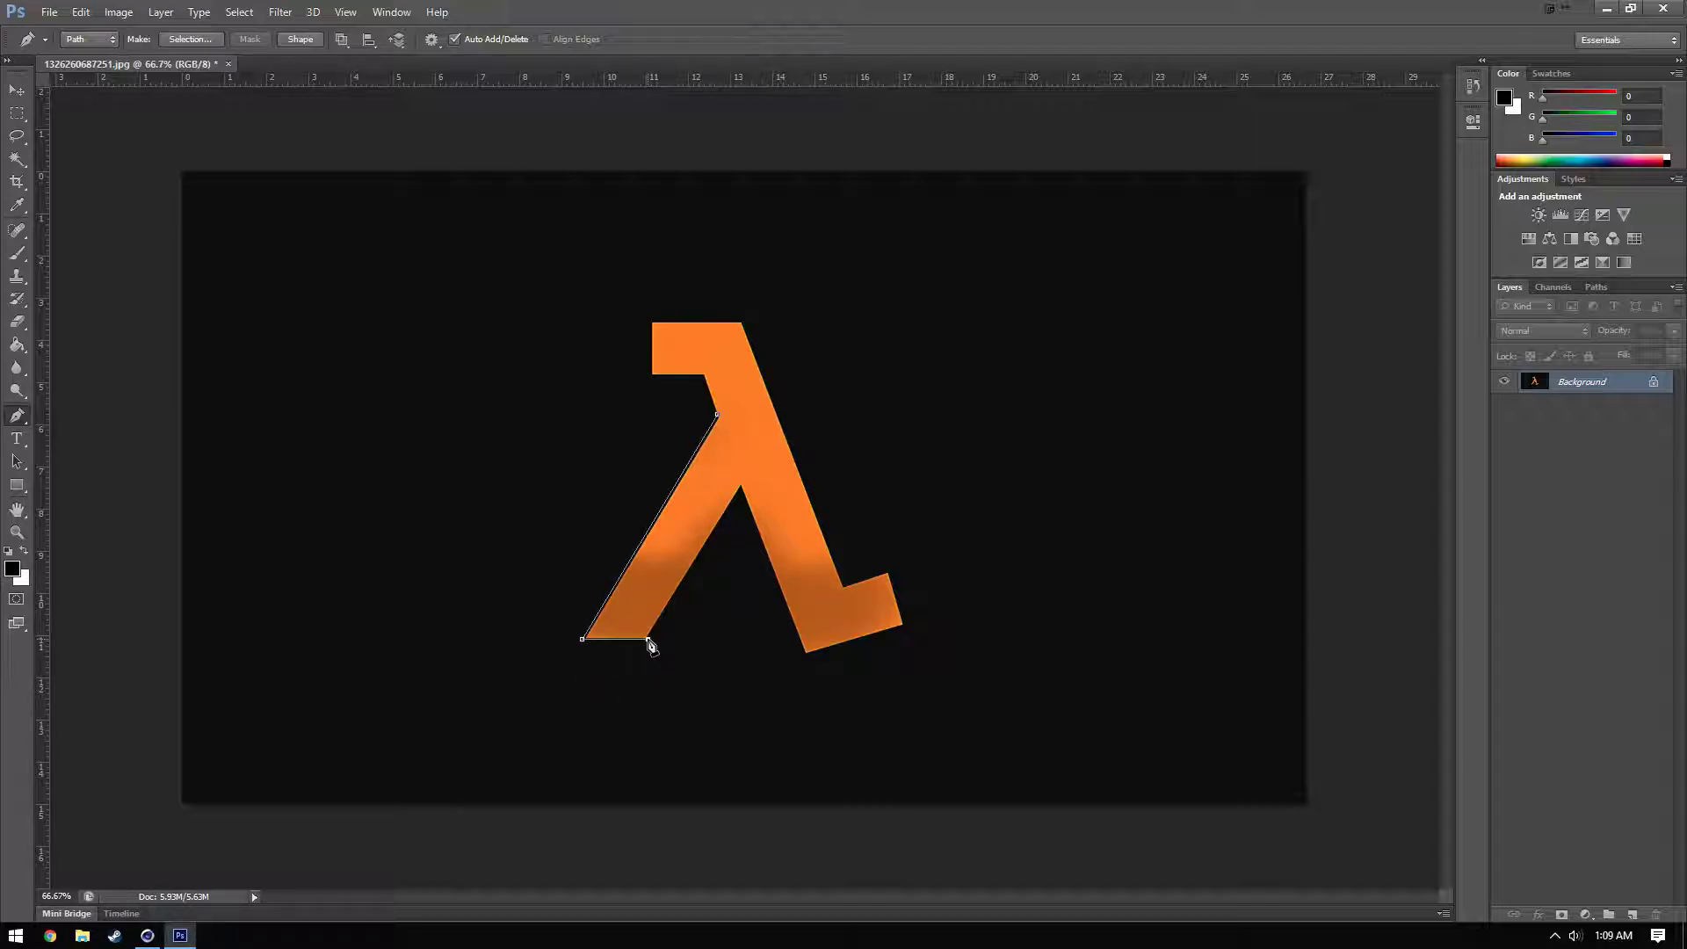
left_click(741, 487)
left_click(806, 653)
left_click(904, 625)
left_click(889, 574)
- Anchor the foot's inner corner, the top corners and the notch, then close the path
left_click(844, 586)
left_click(743, 323)
left_click(650, 322)
left_click(651, 374)
left_click(703, 375)
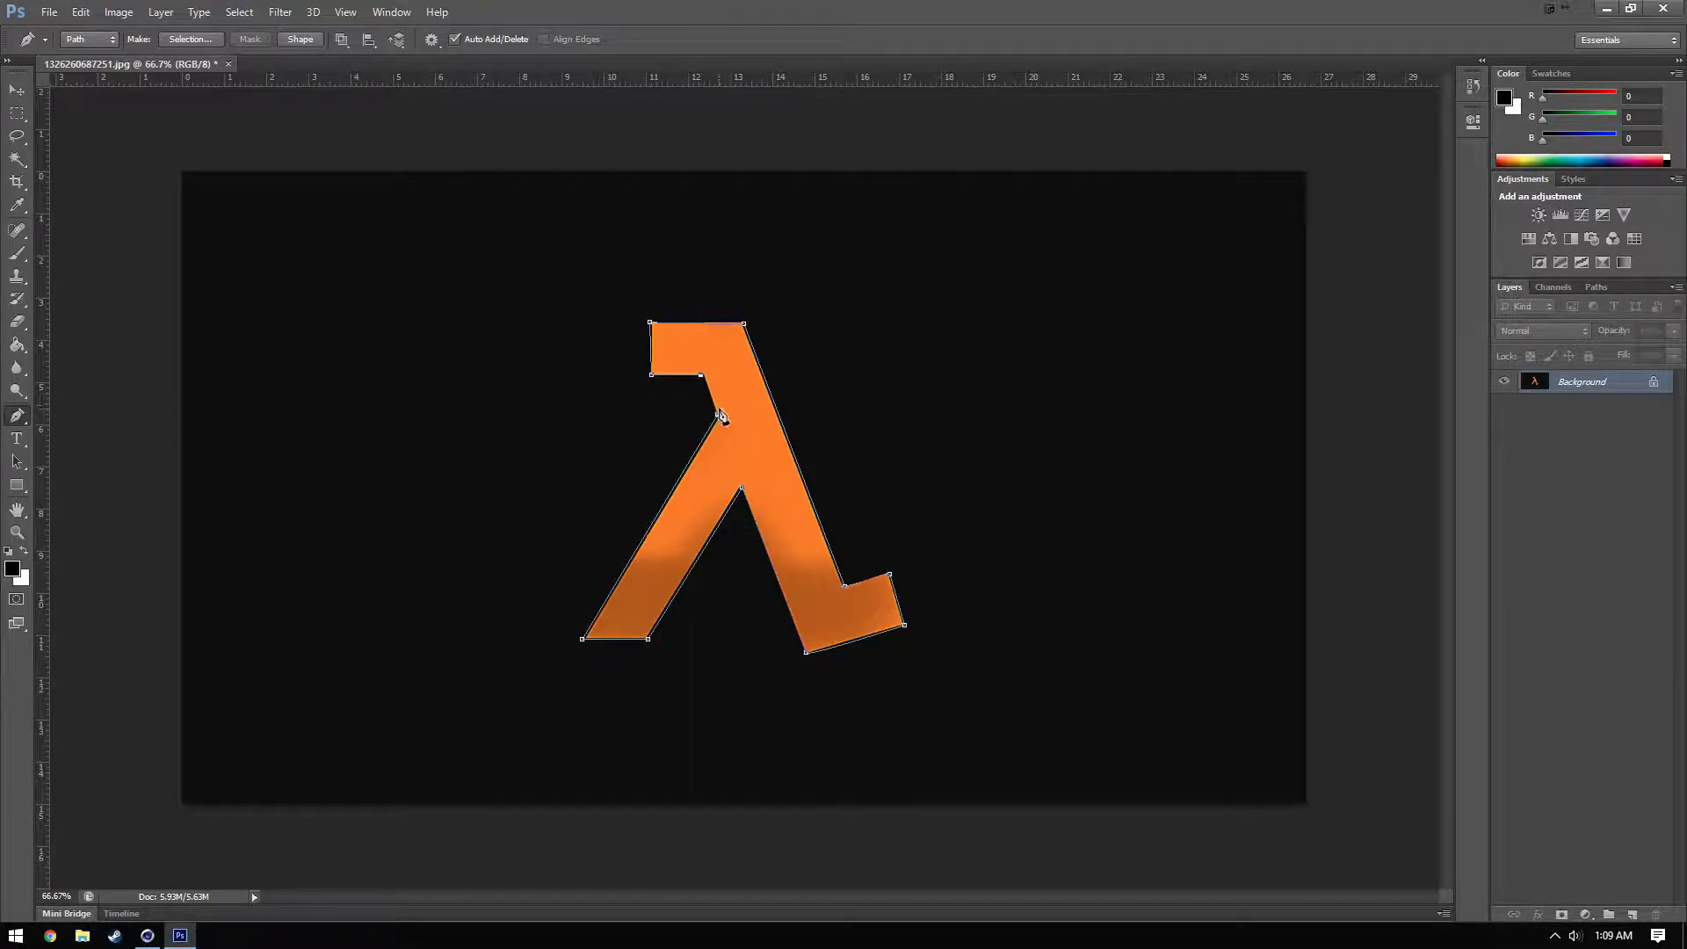
left_click(717, 414)
- Convert the traced lambda path into a selection
right_click(666, 511)
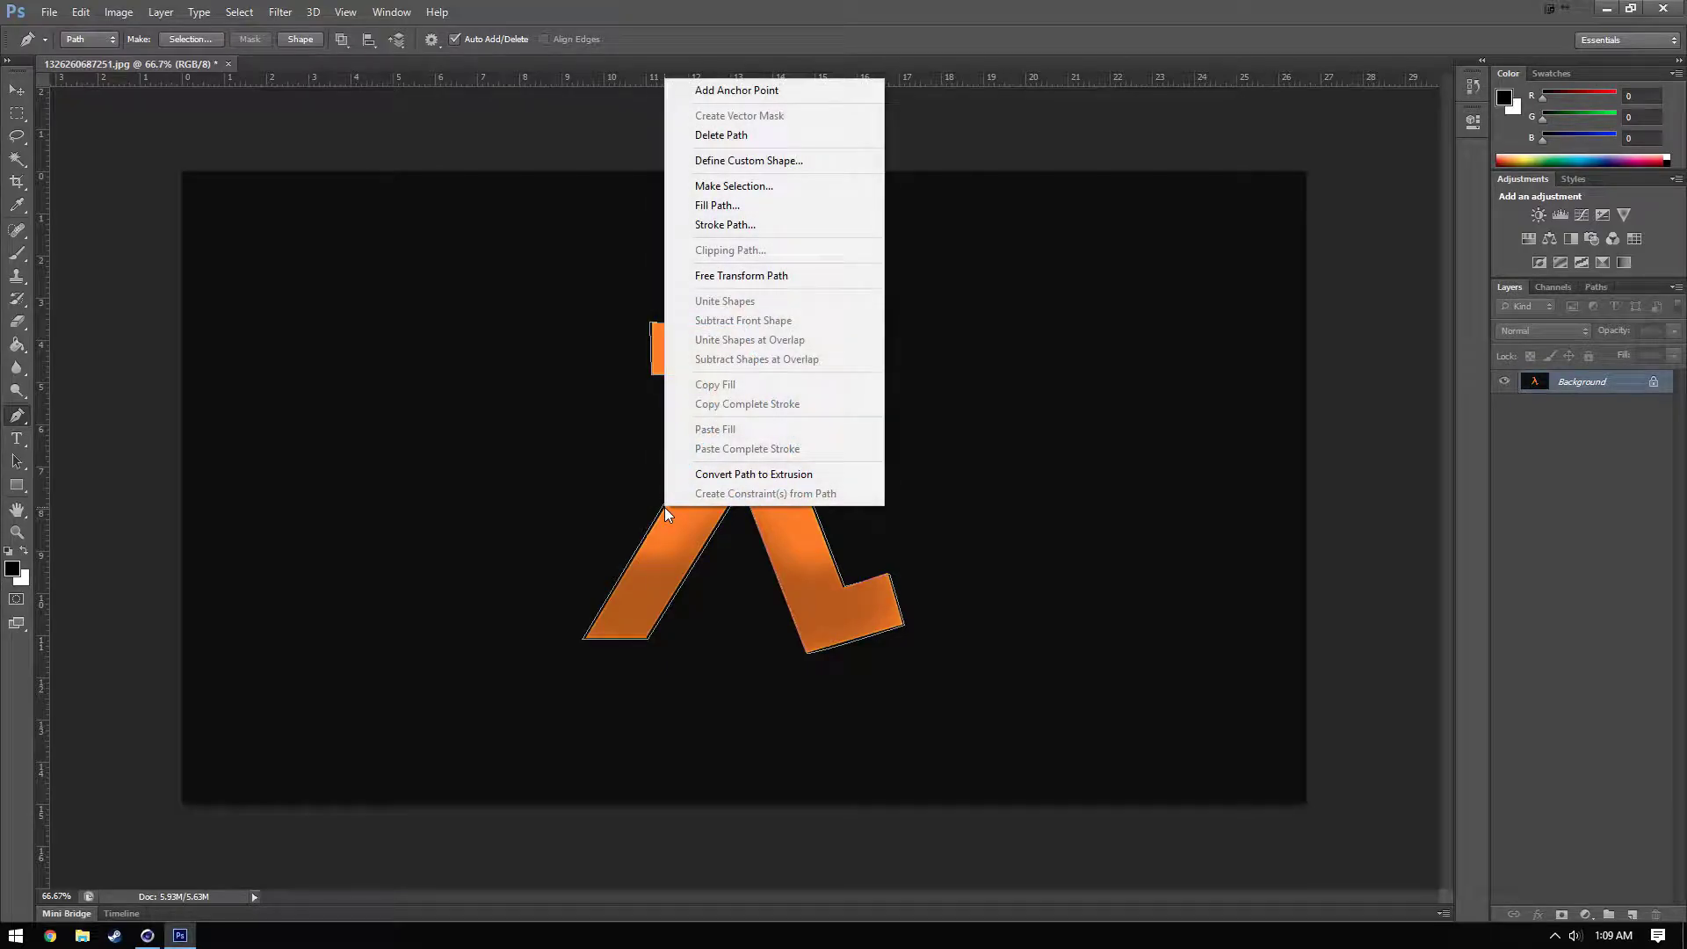
left_click(758, 187)
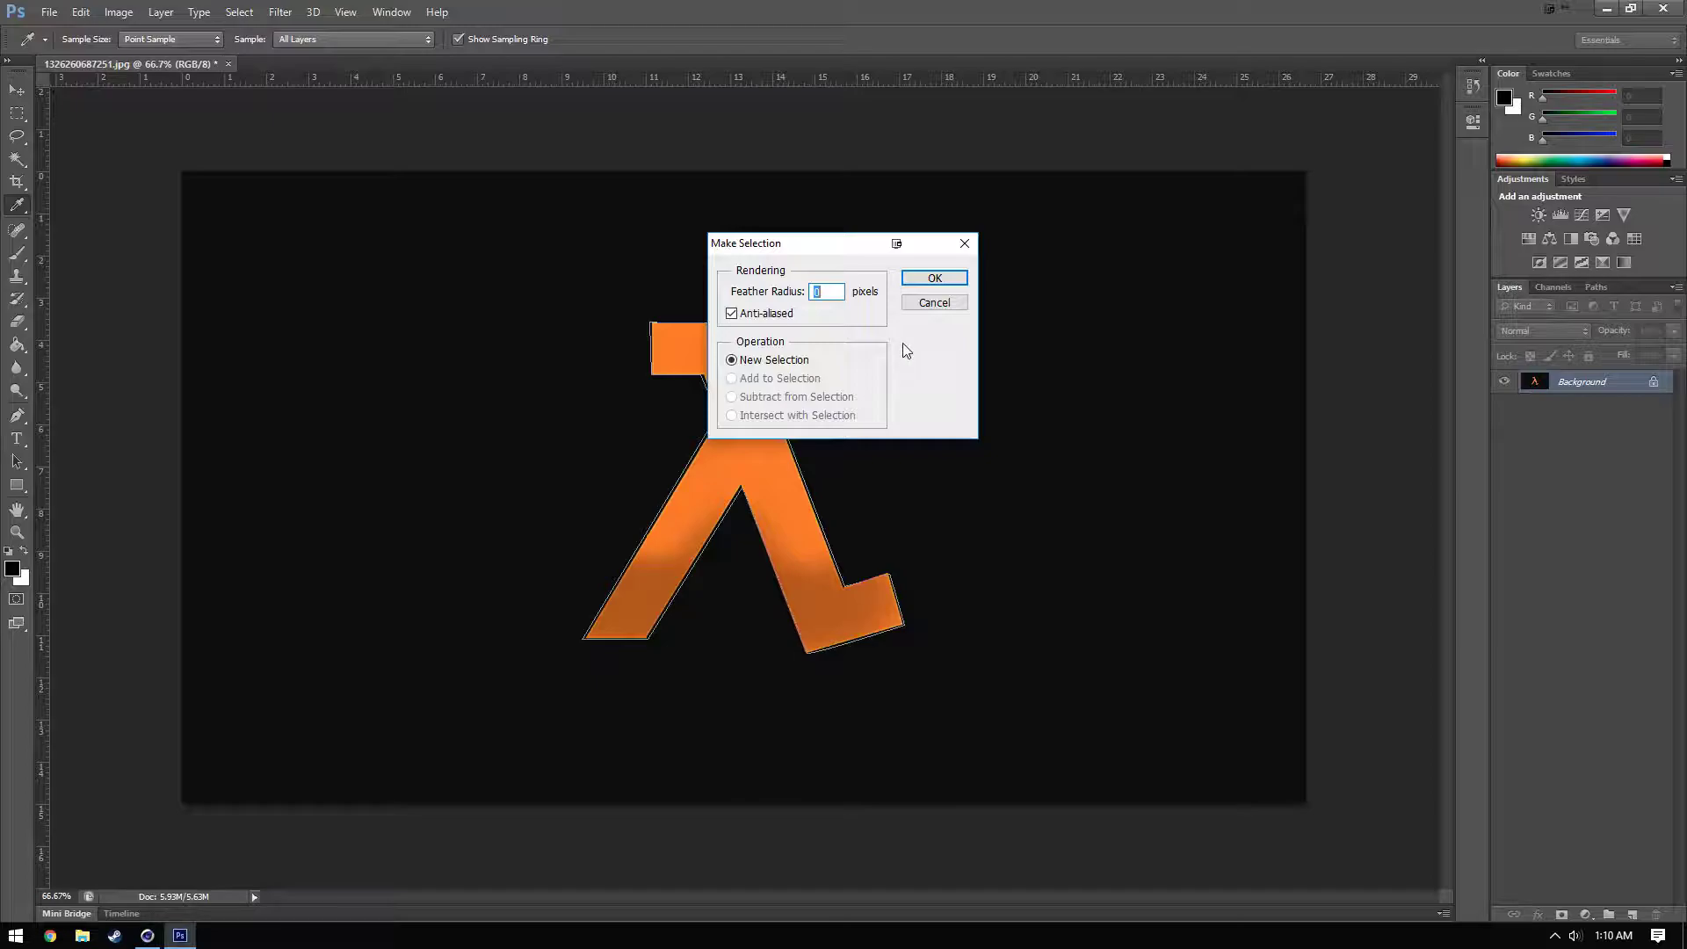
left_click(907, 279)
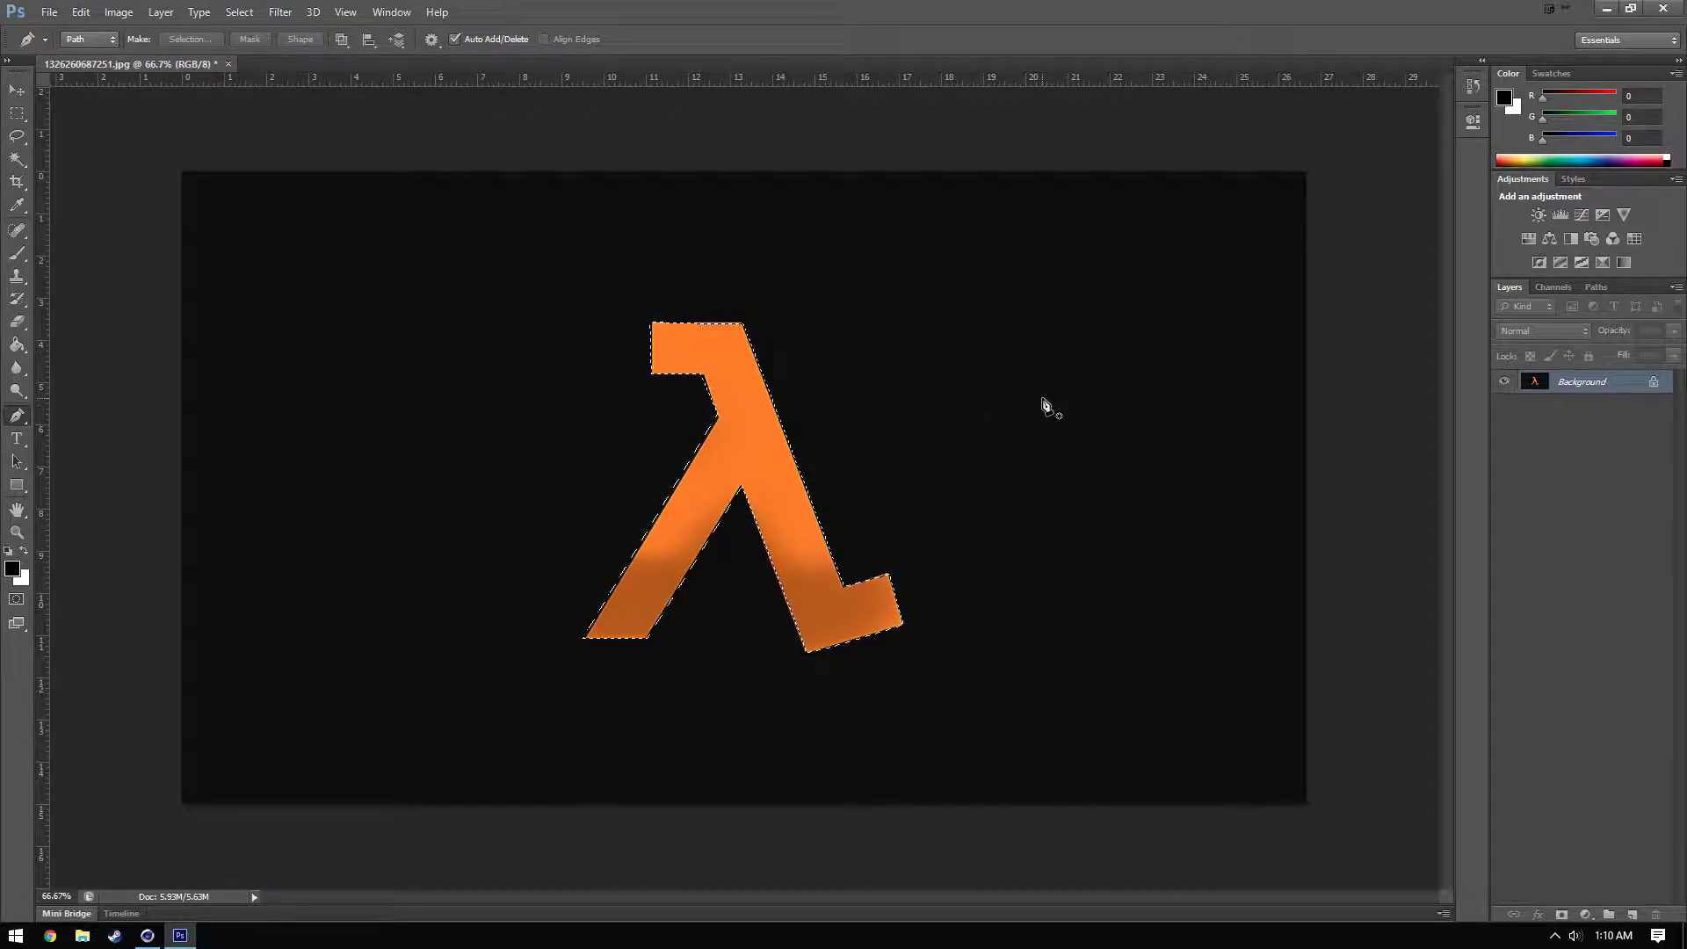
- Turn the selection back into a work path with 2.0 pixel tolerance
left_click(16, 114)
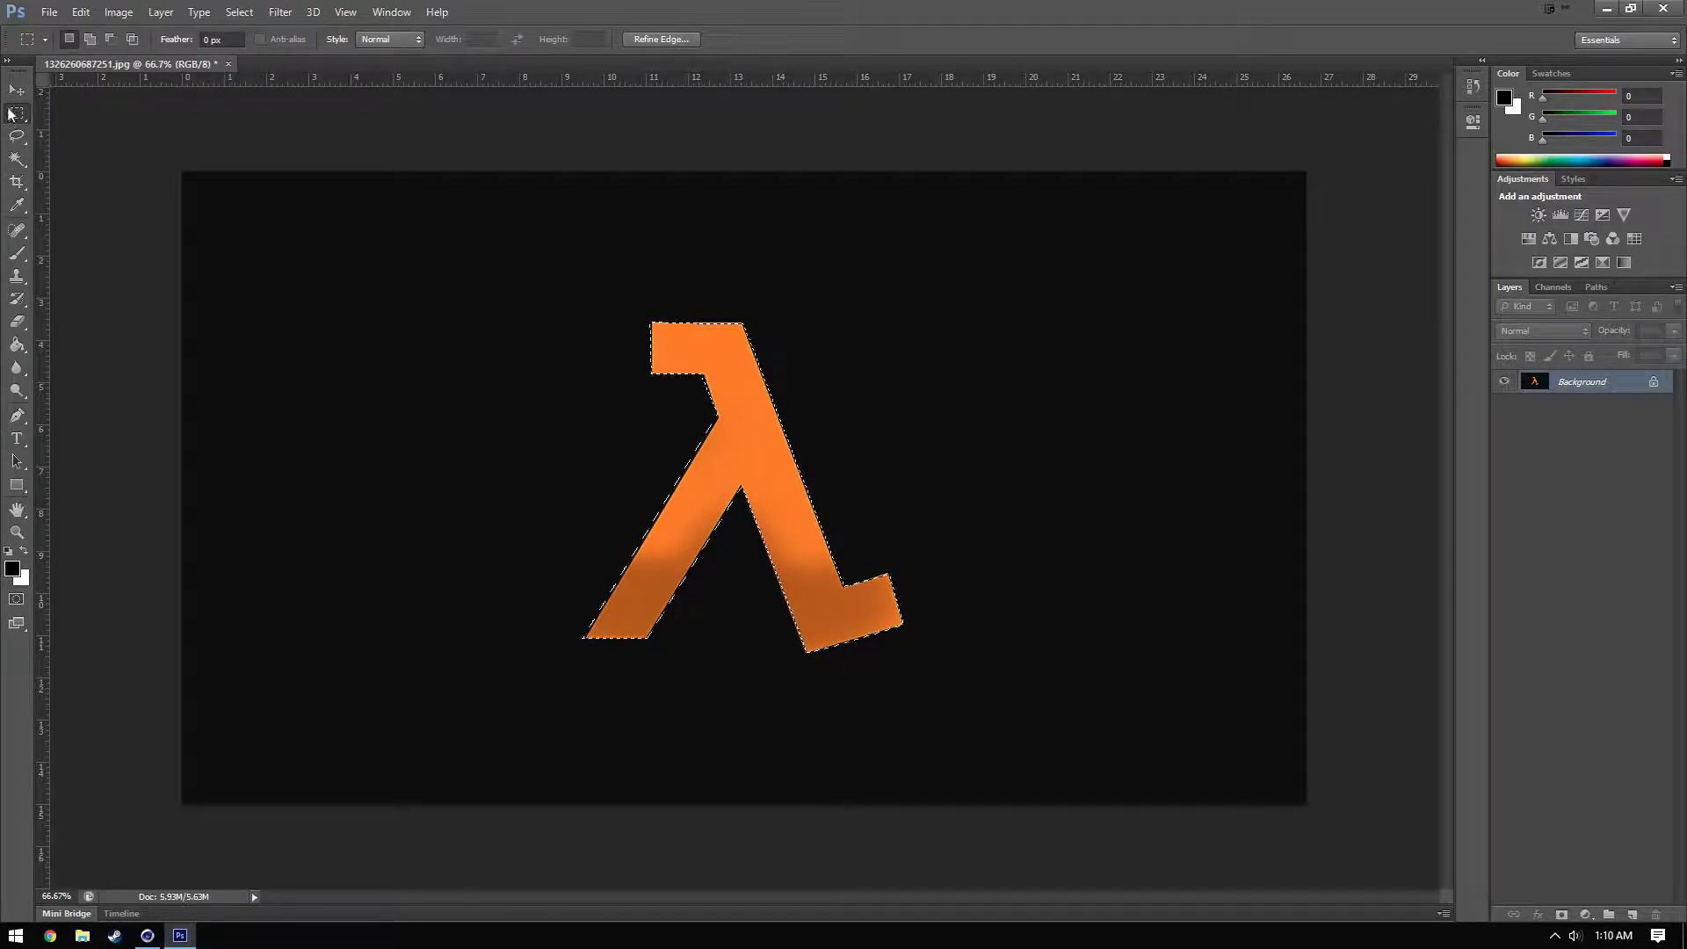
right_click(667, 515)
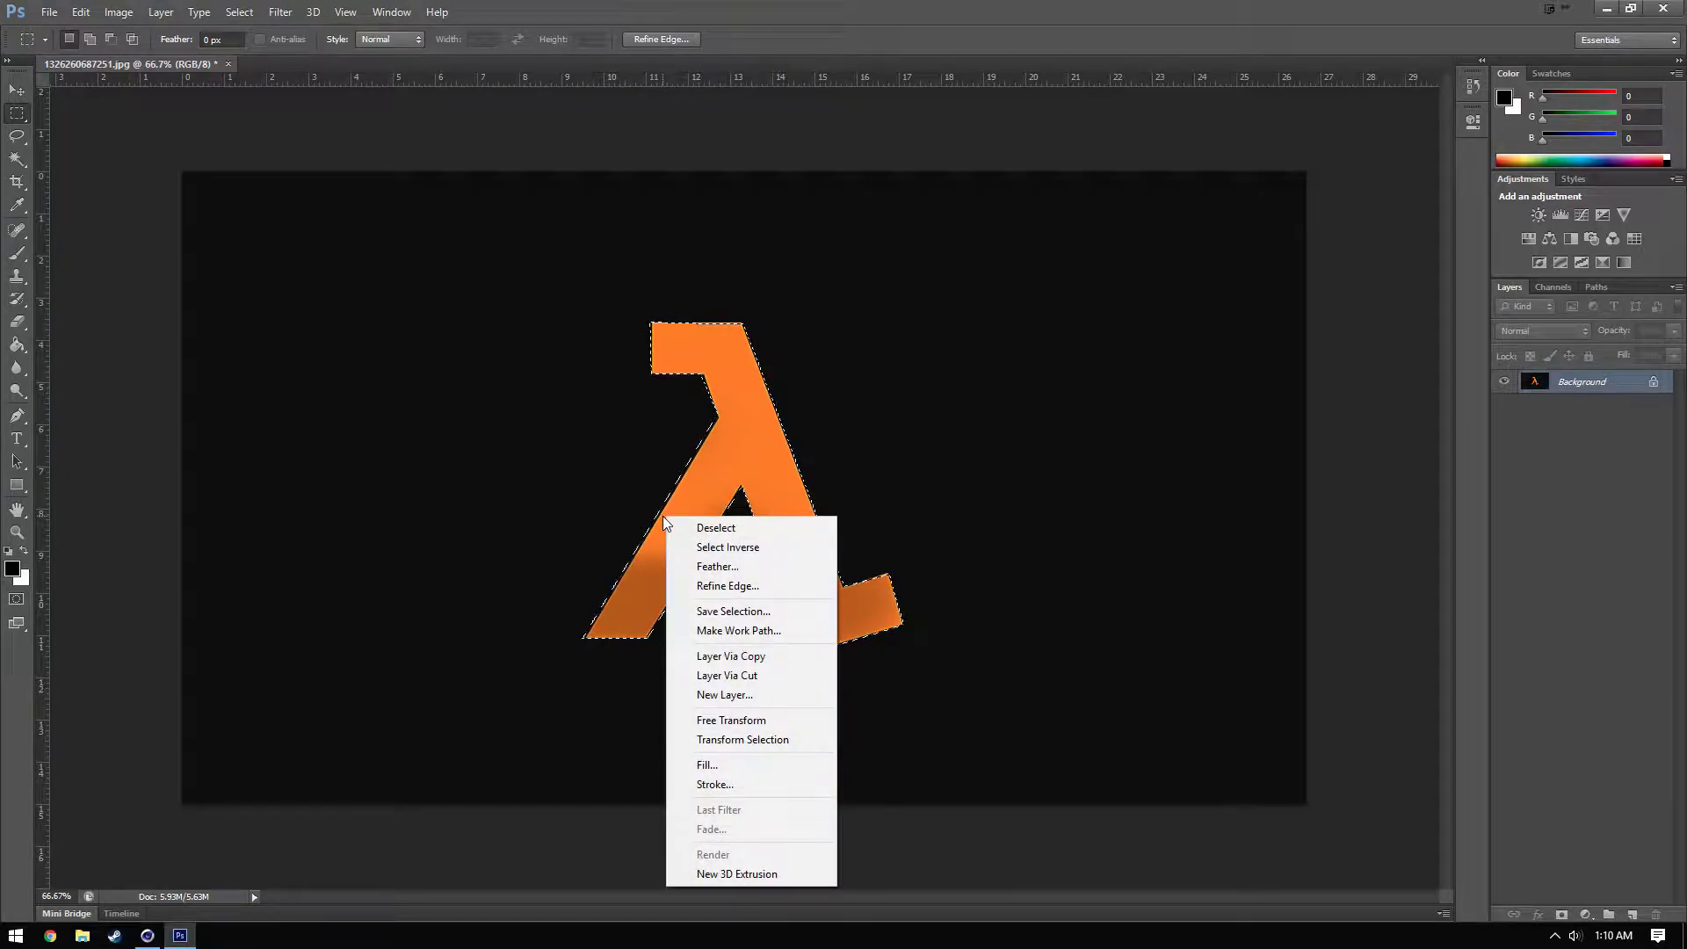
left_click(743, 630)
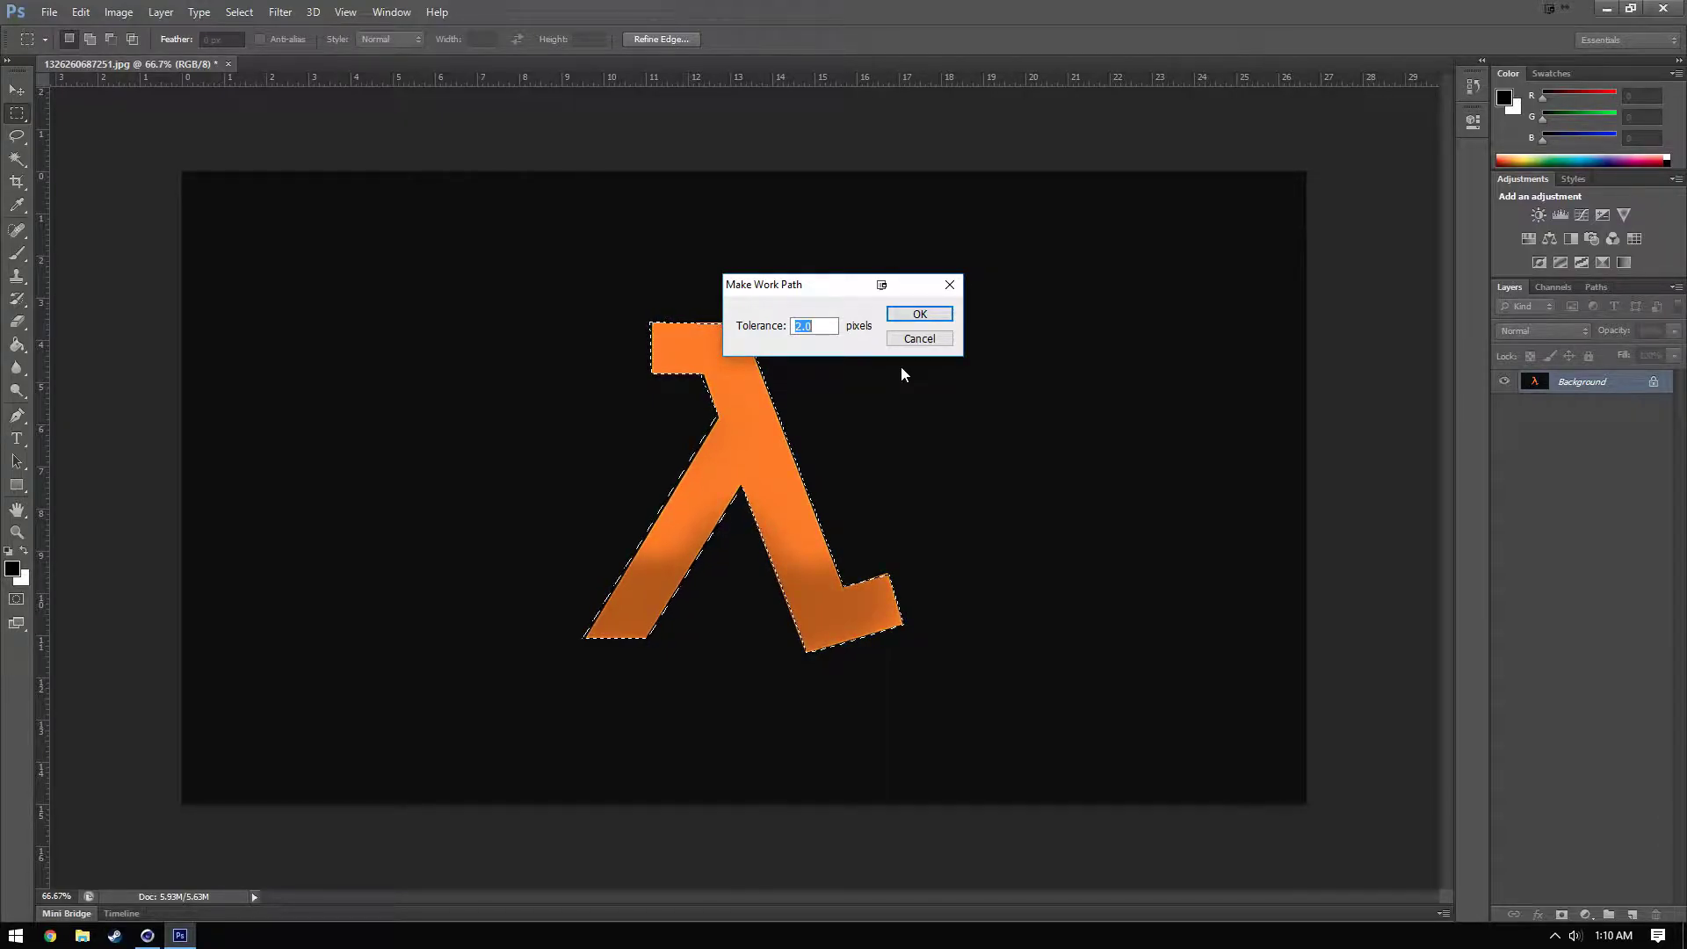
left_click(927, 314)
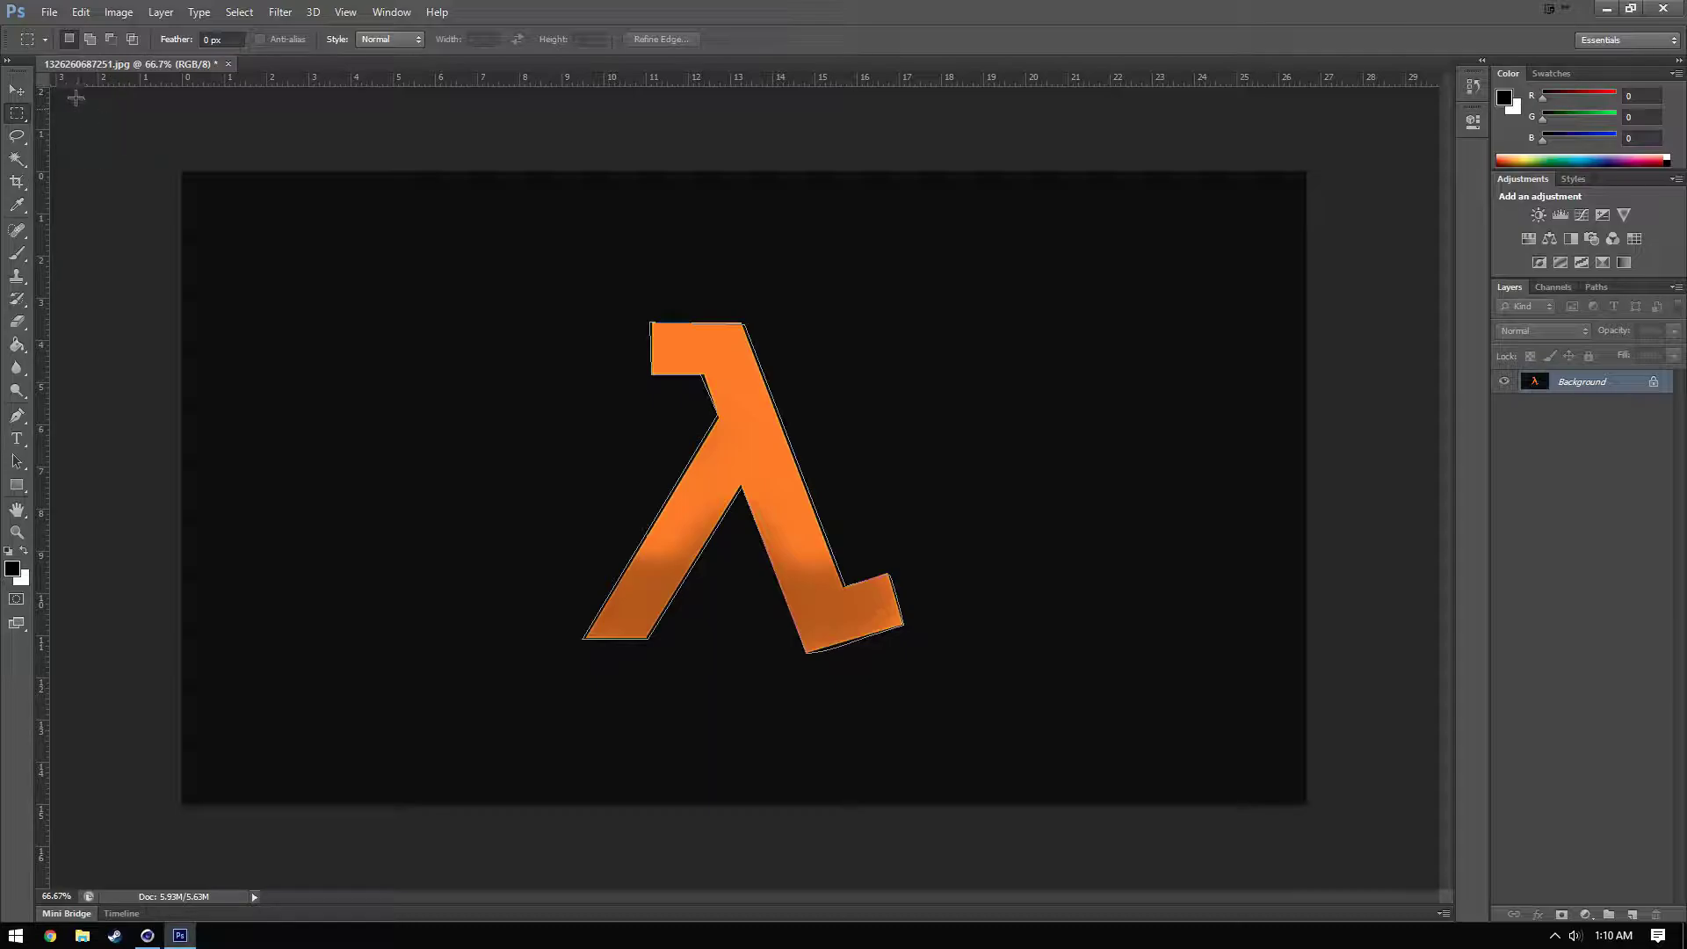
- Export the Work Path to Illustrator as 1326260687251.ai on the Desktop, overwriting it, and minimise Photoshop
left_click(49, 13)
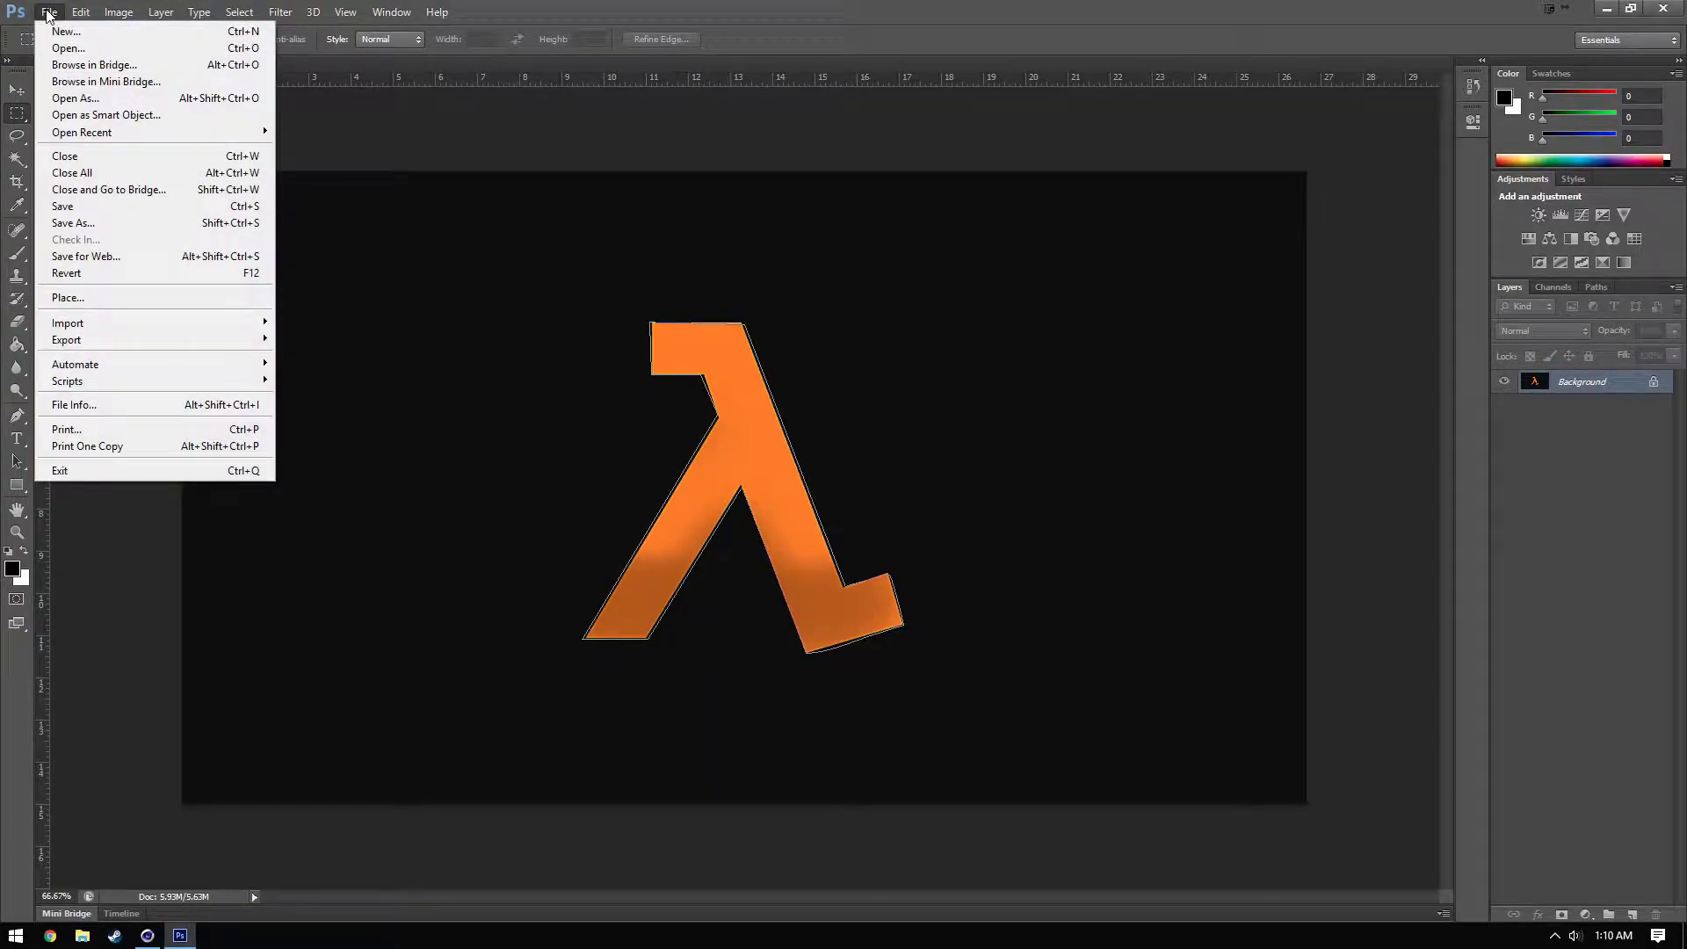
mouse_move(110, 339)
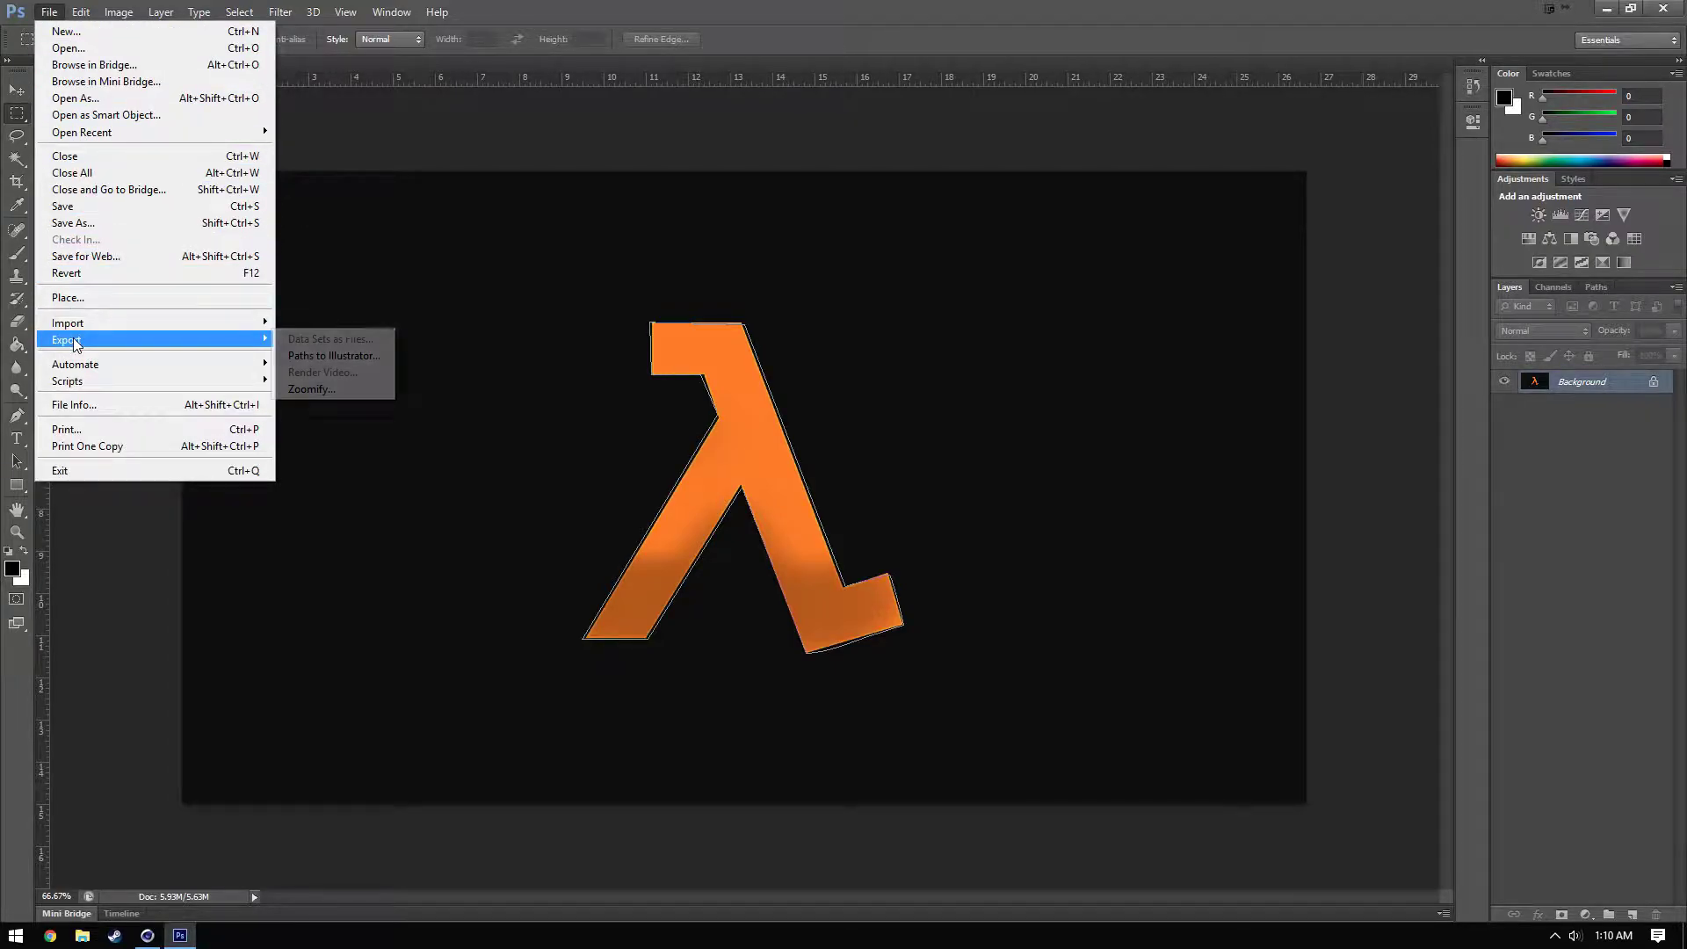
left_click(332, 355)
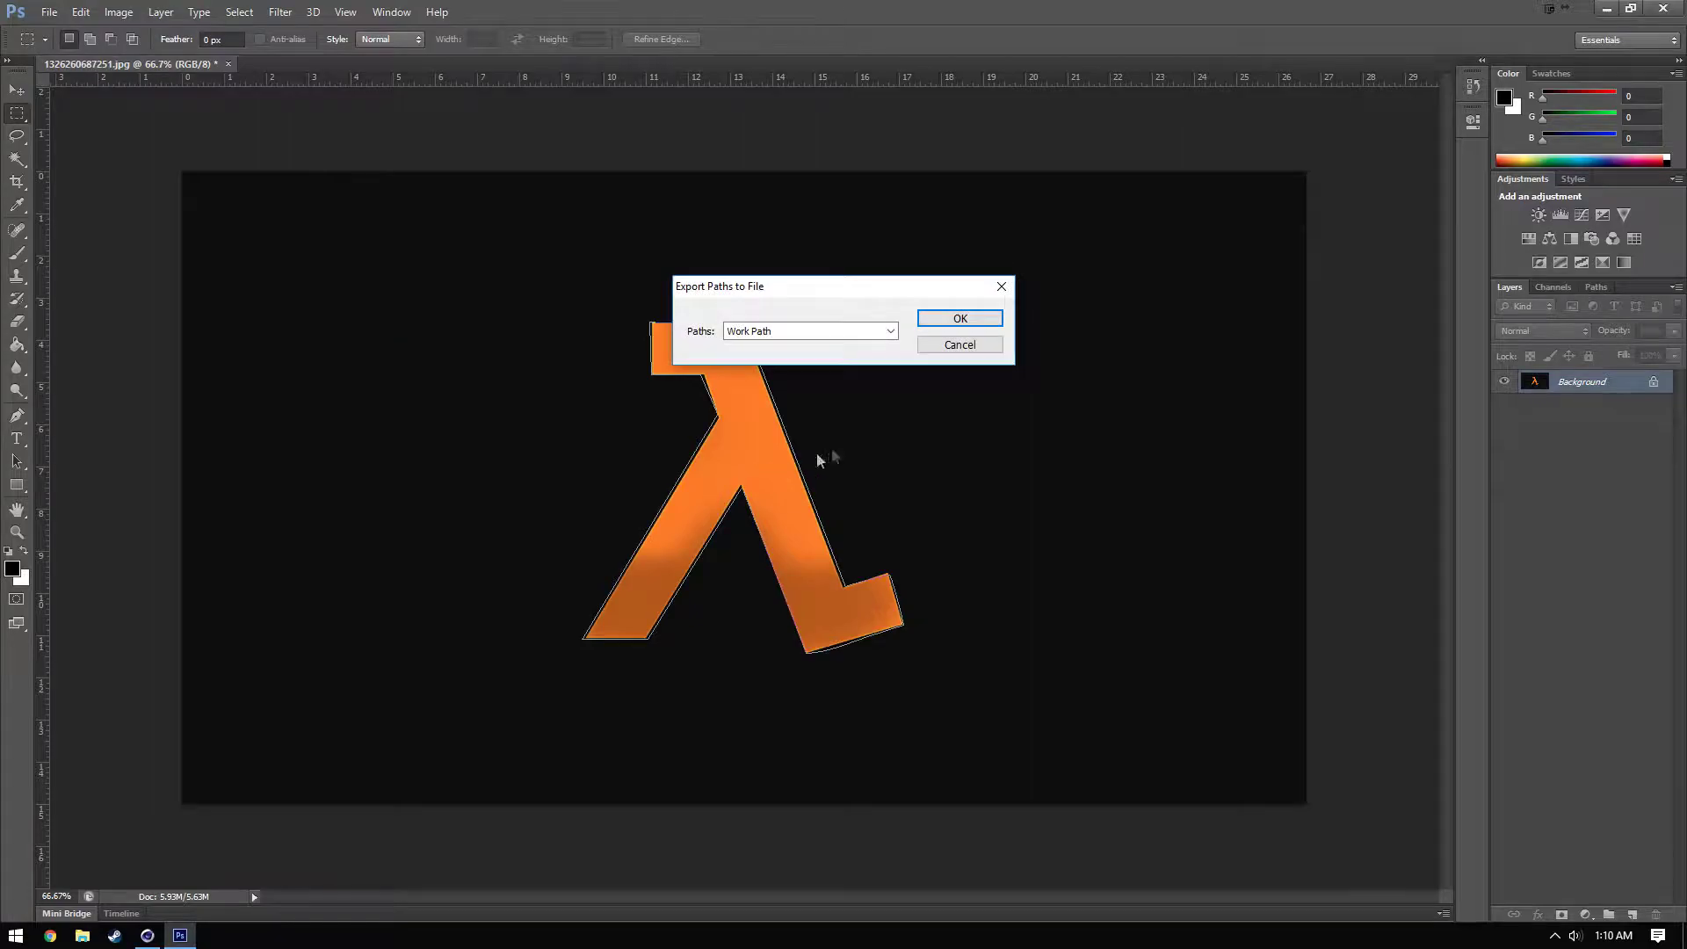
left_click(956, 320)
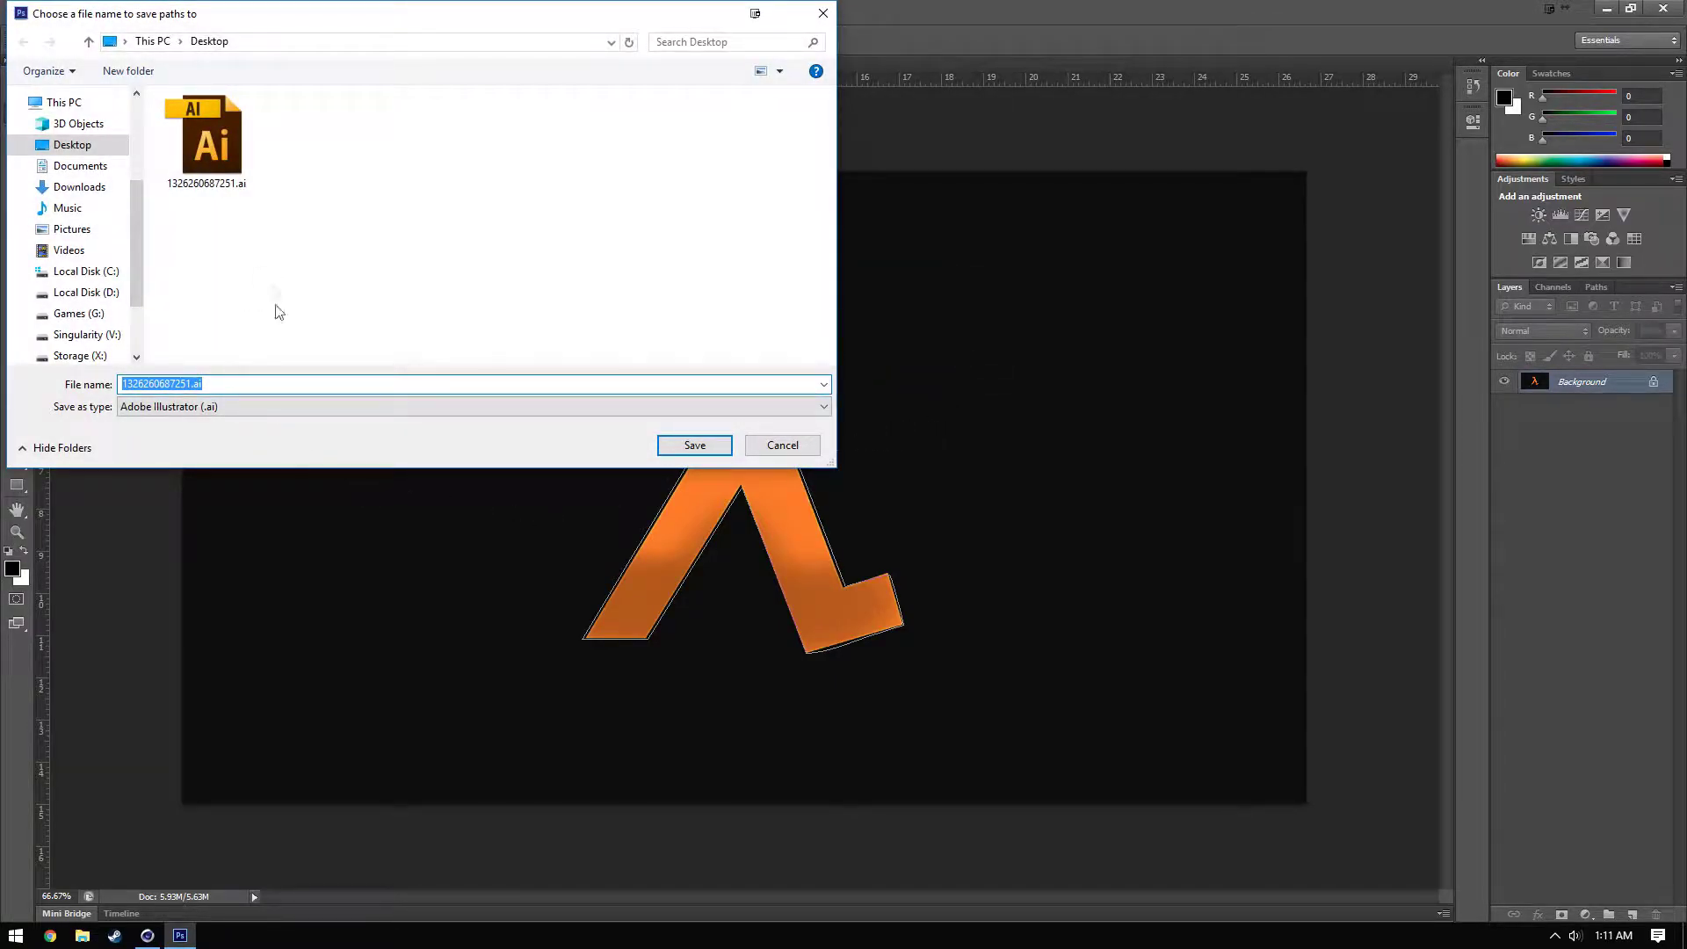
left_click(677, 448)
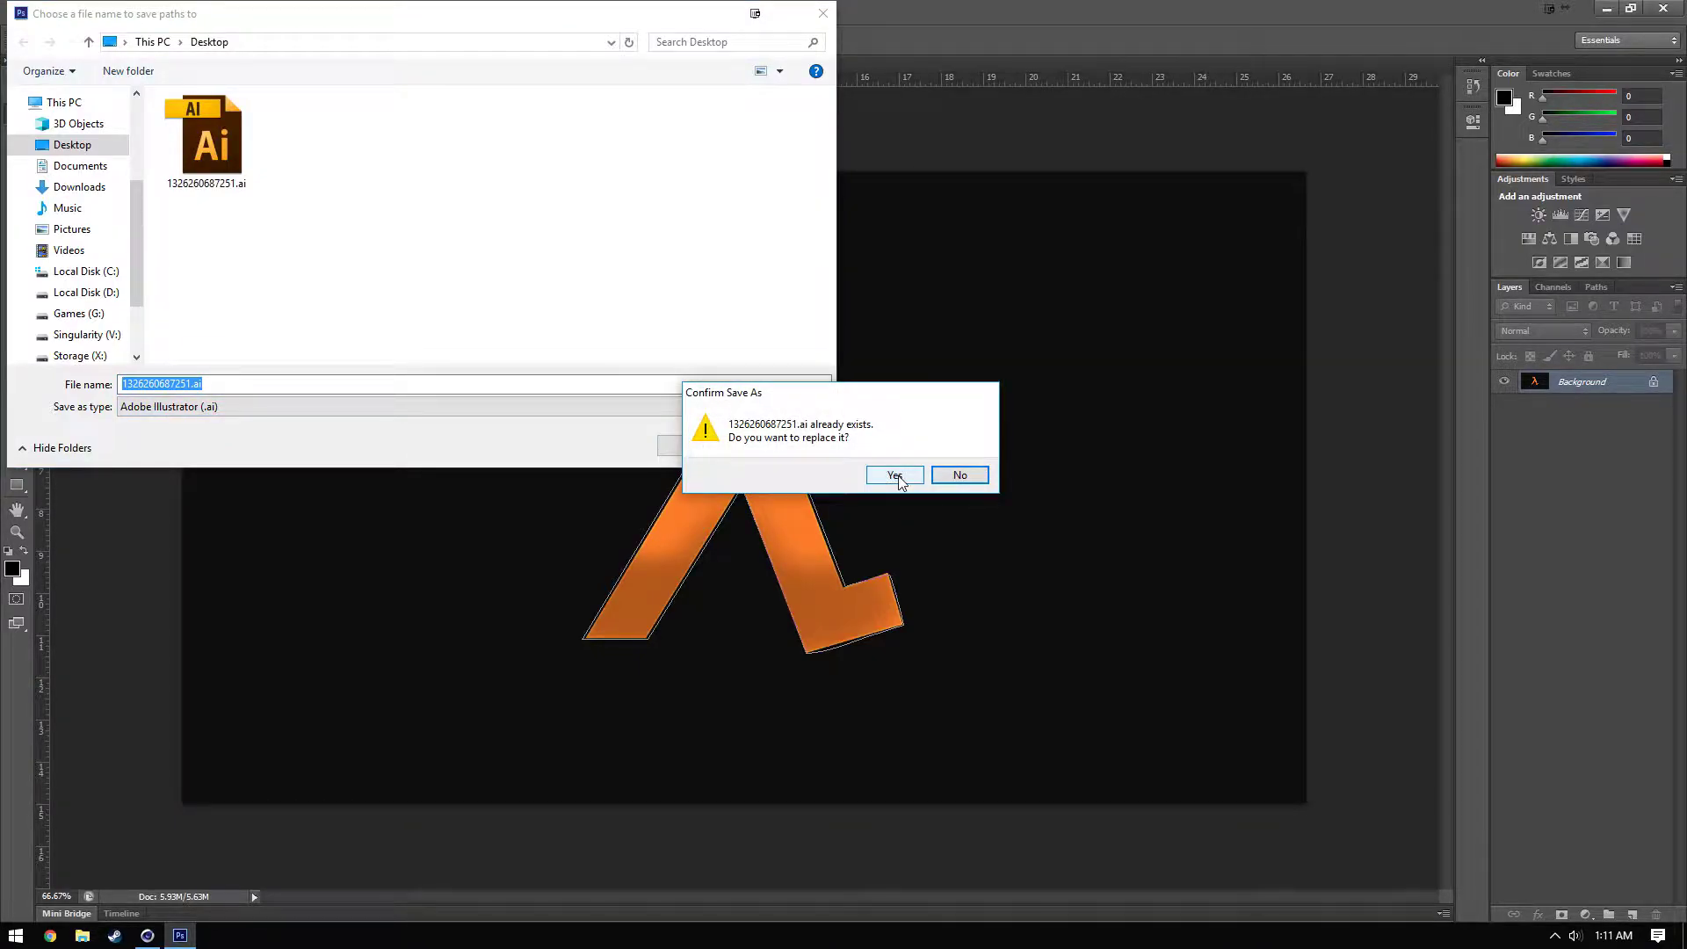
left_click(897, 477)
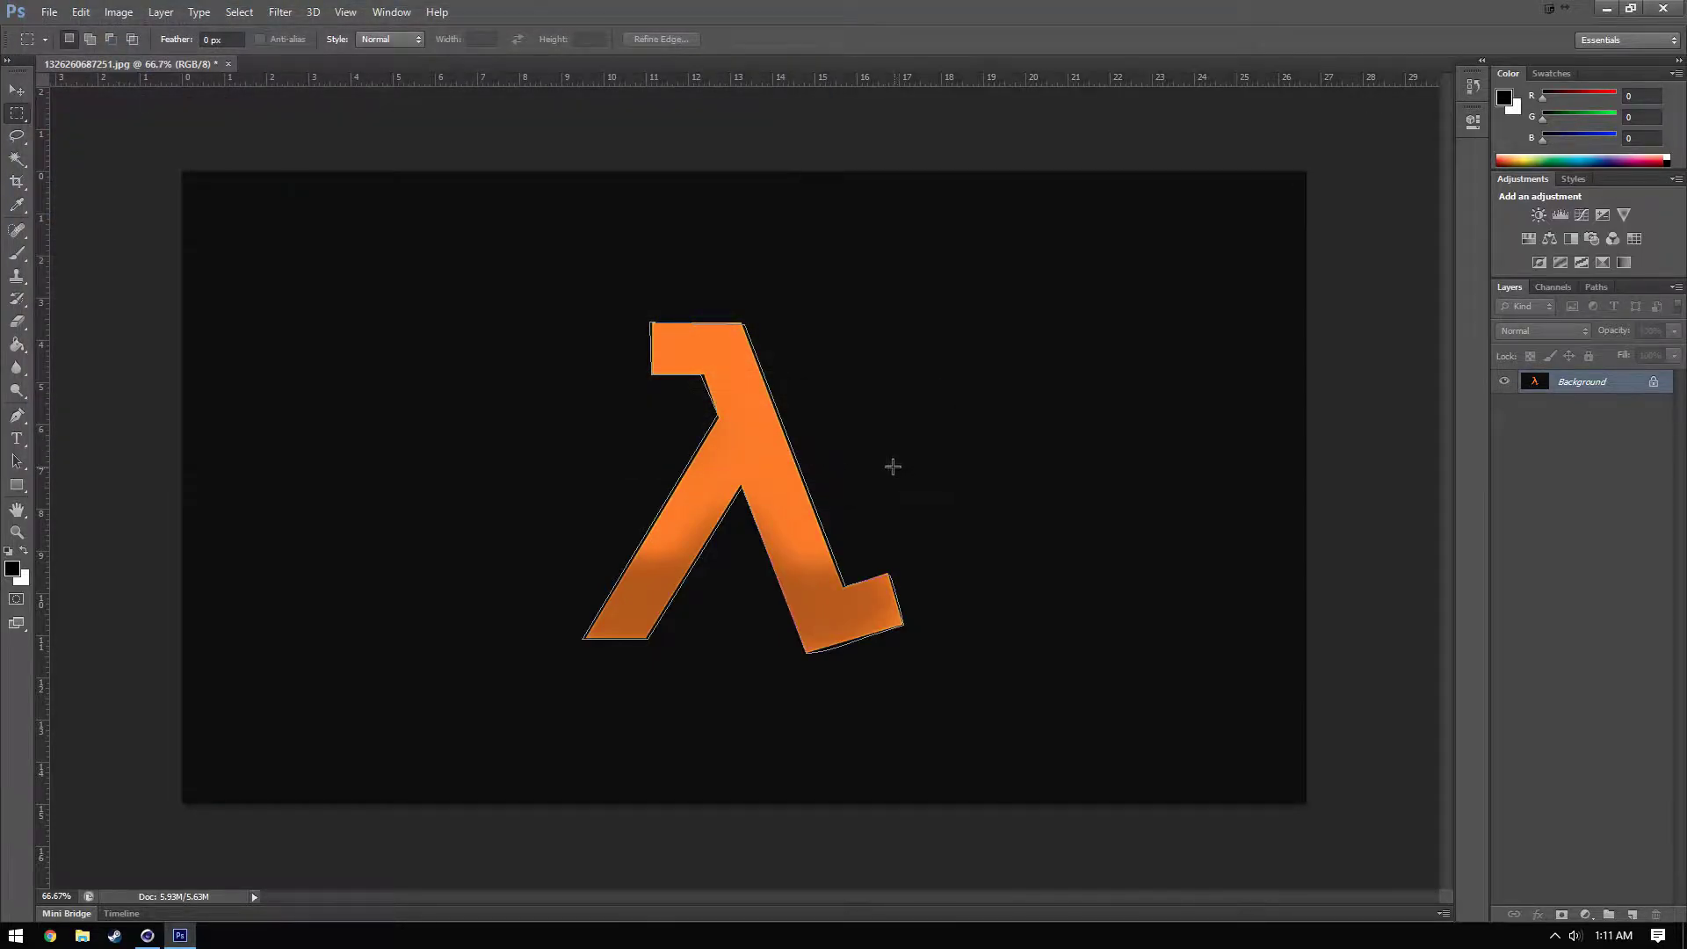
left_click(1615, 7)
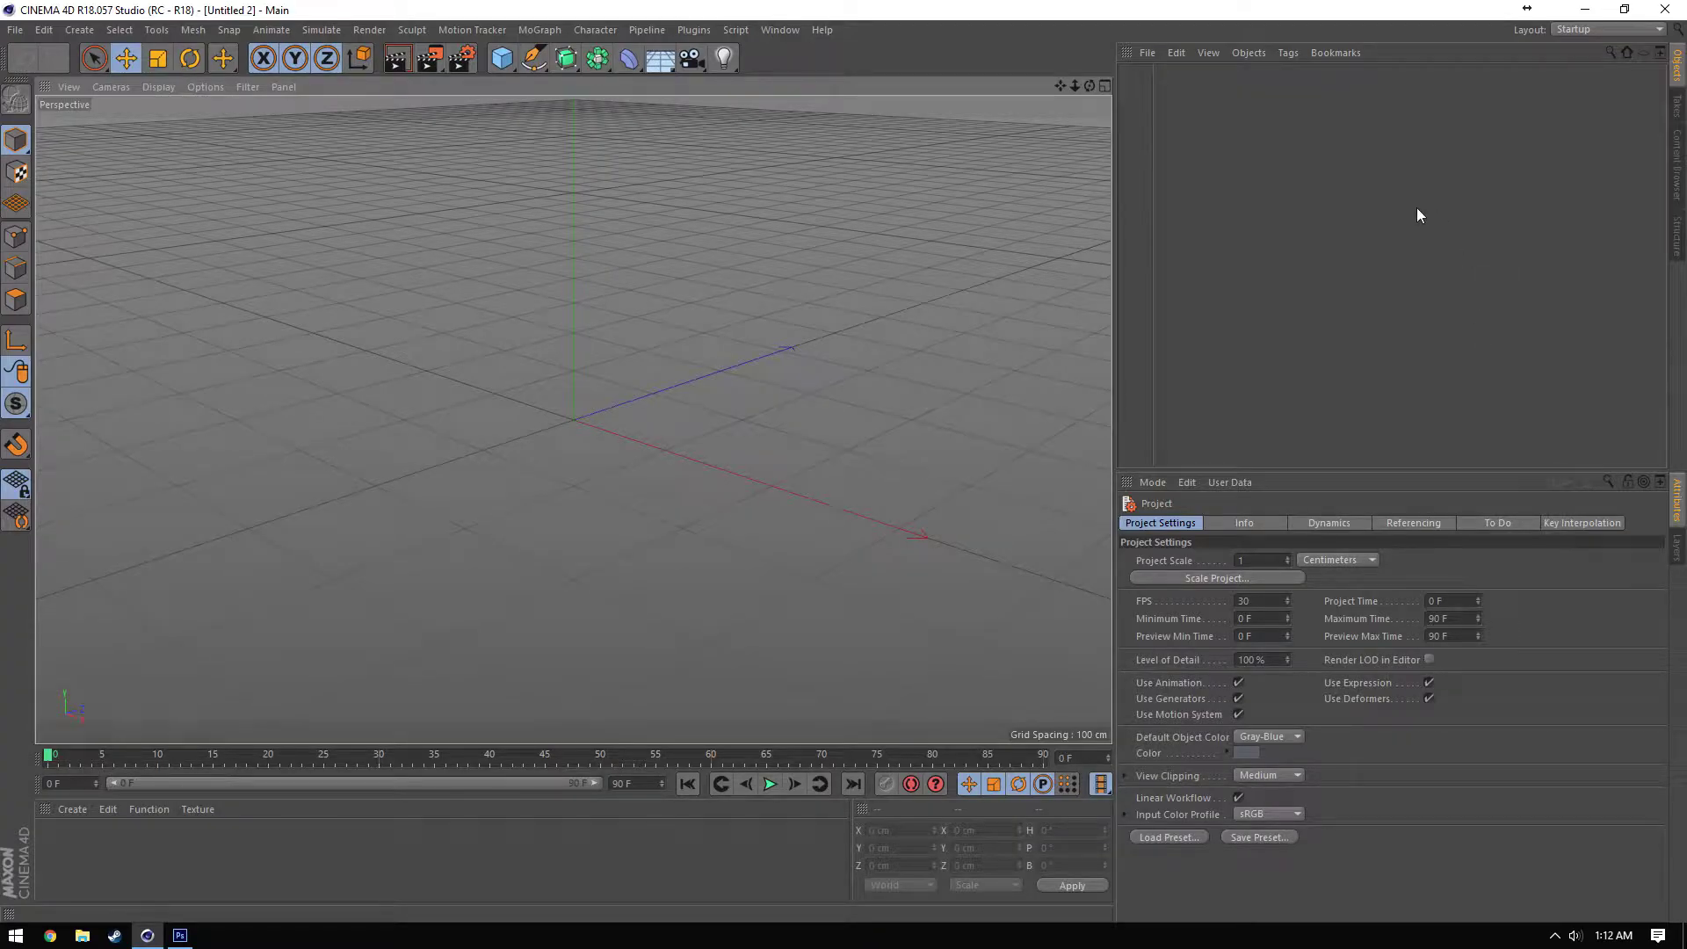
- Open 1326260687251.ai from the Desktop in Cinema 4D to reach the Illustrator import options
left_click(12, 31)
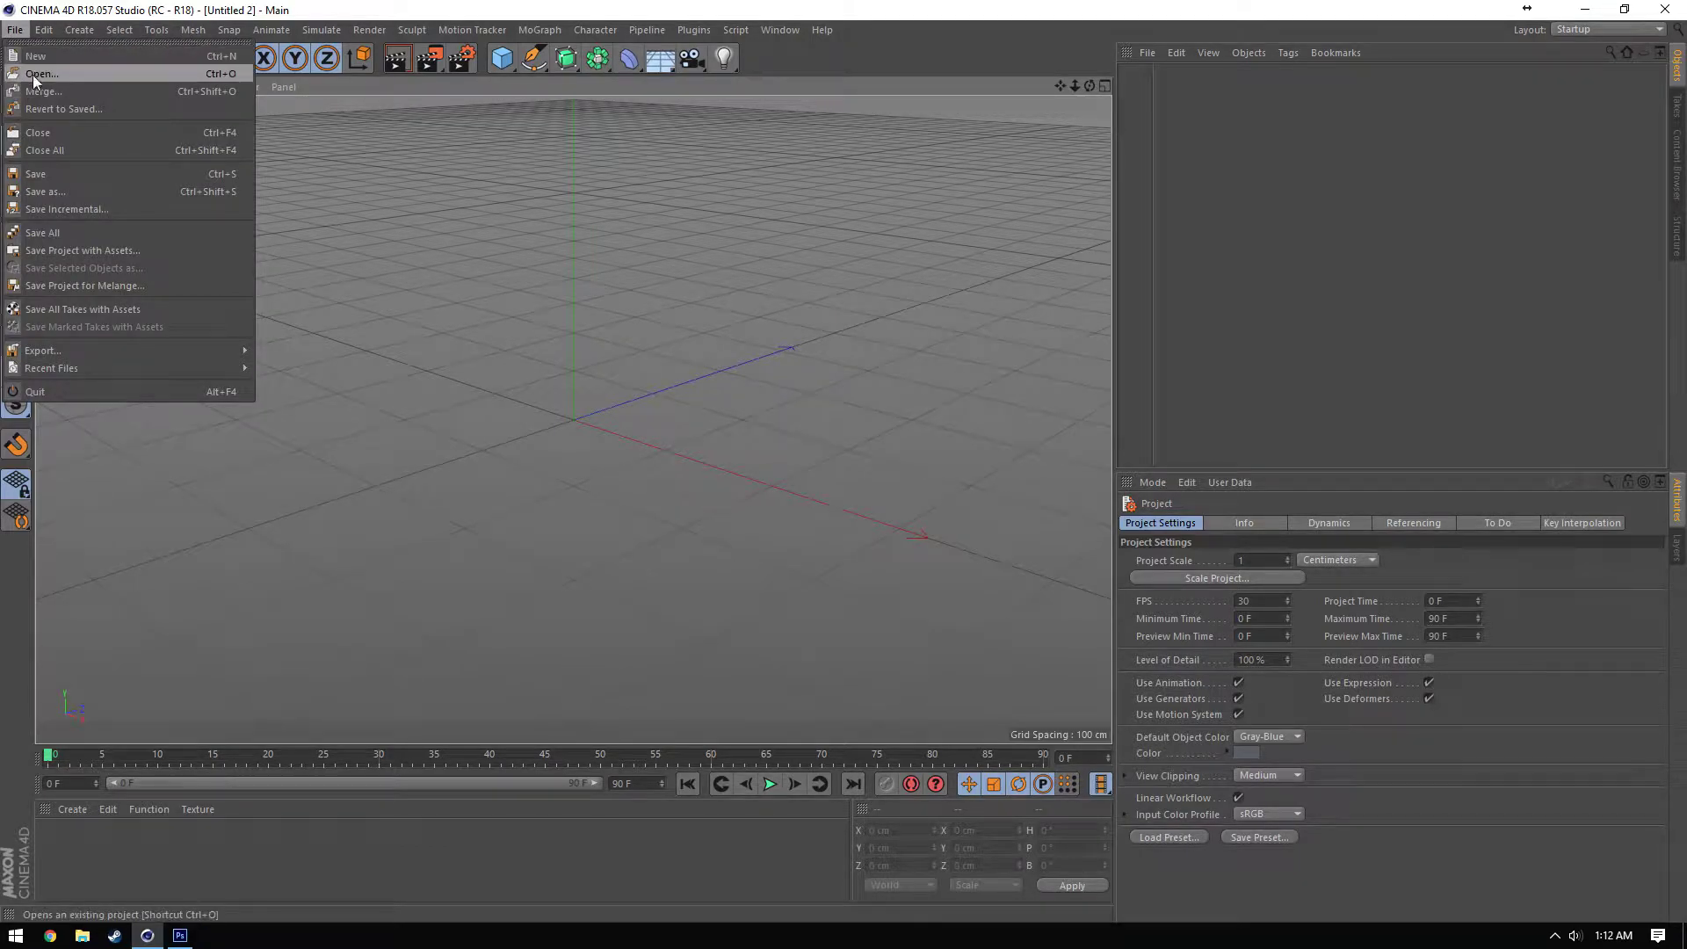
left_click(35, 77)
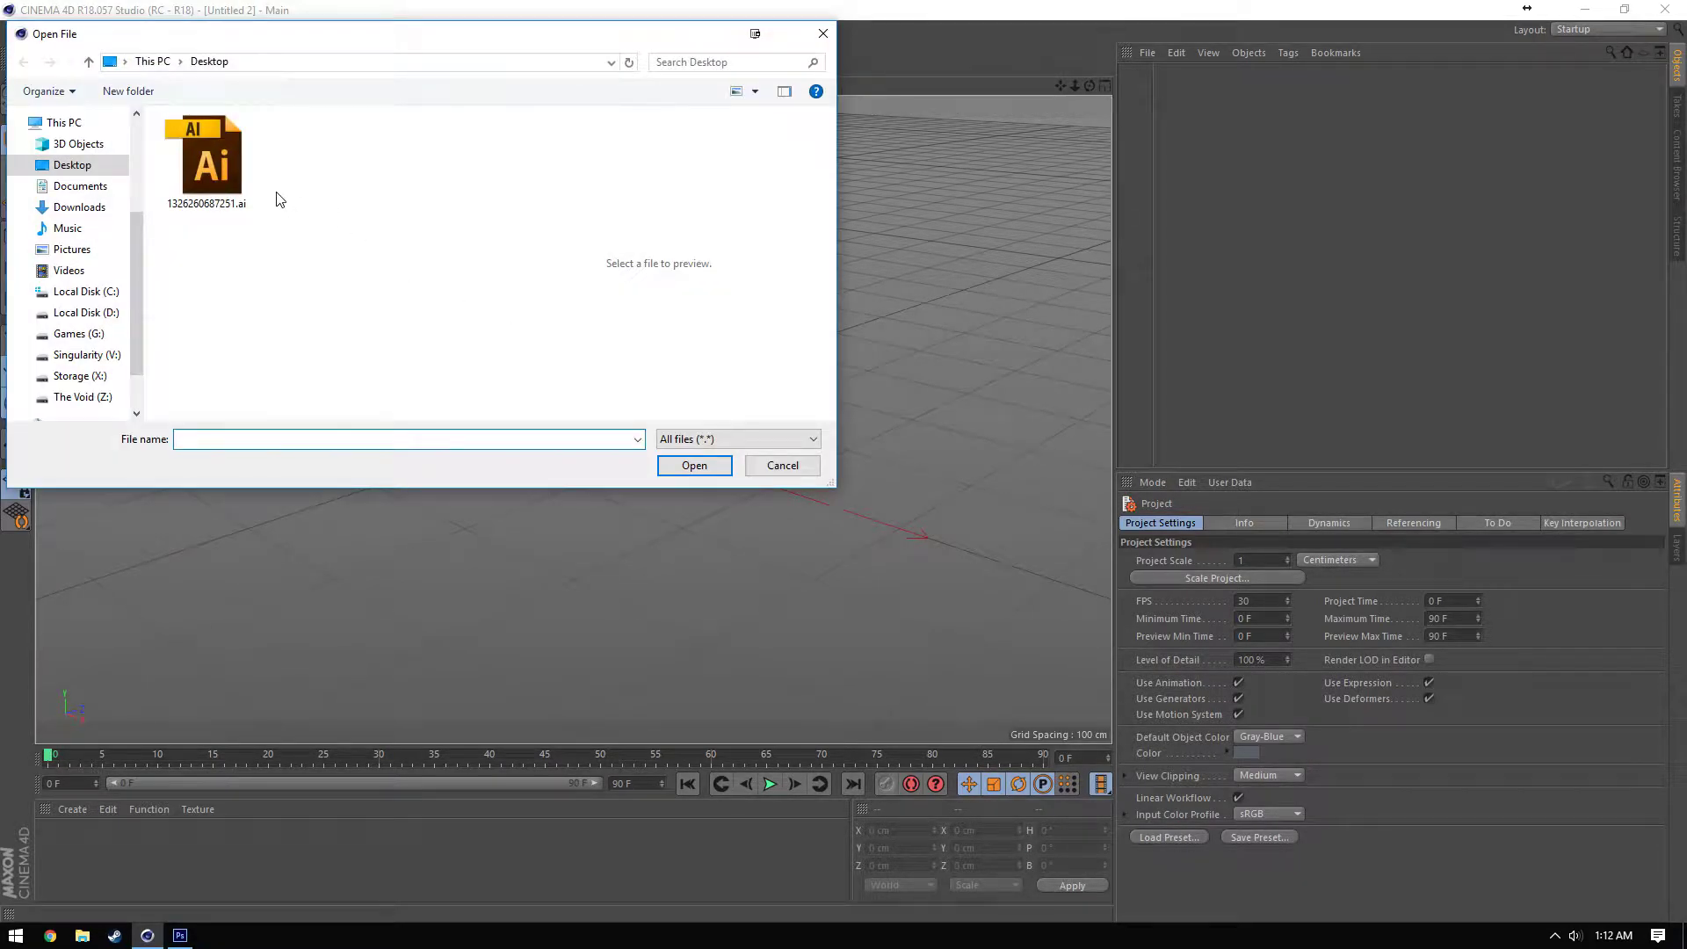
double_click(211, 146)
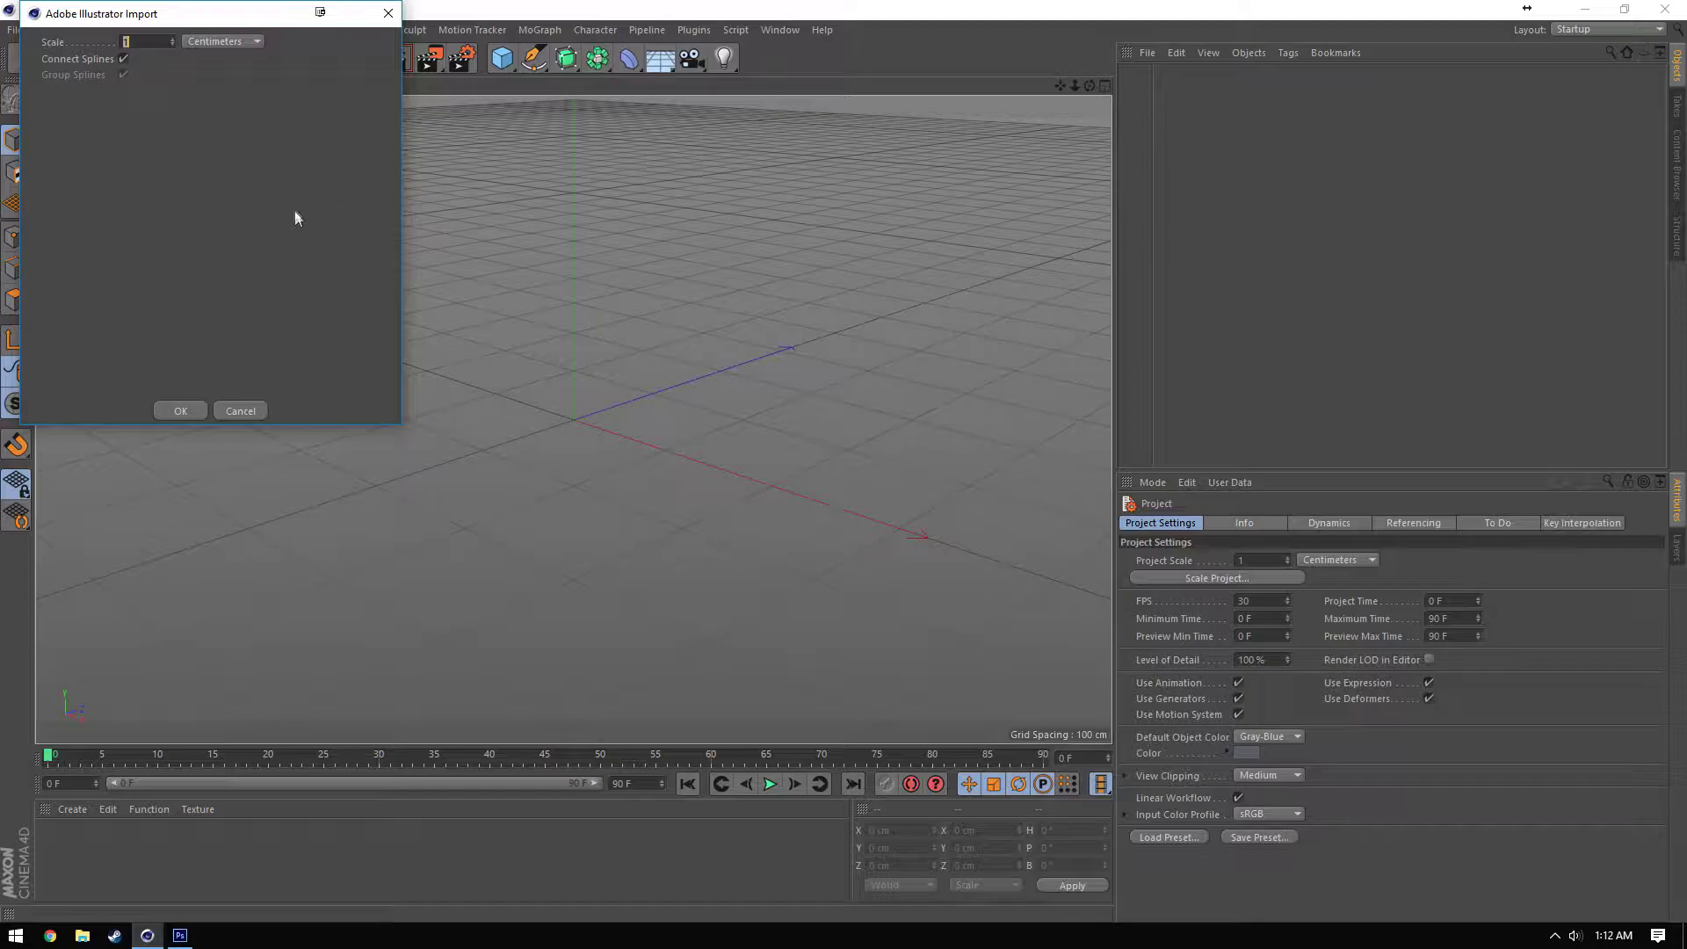
- Import the lambda spline and place it inside a new Extrude generator to make it solid
left_click(167, 413)
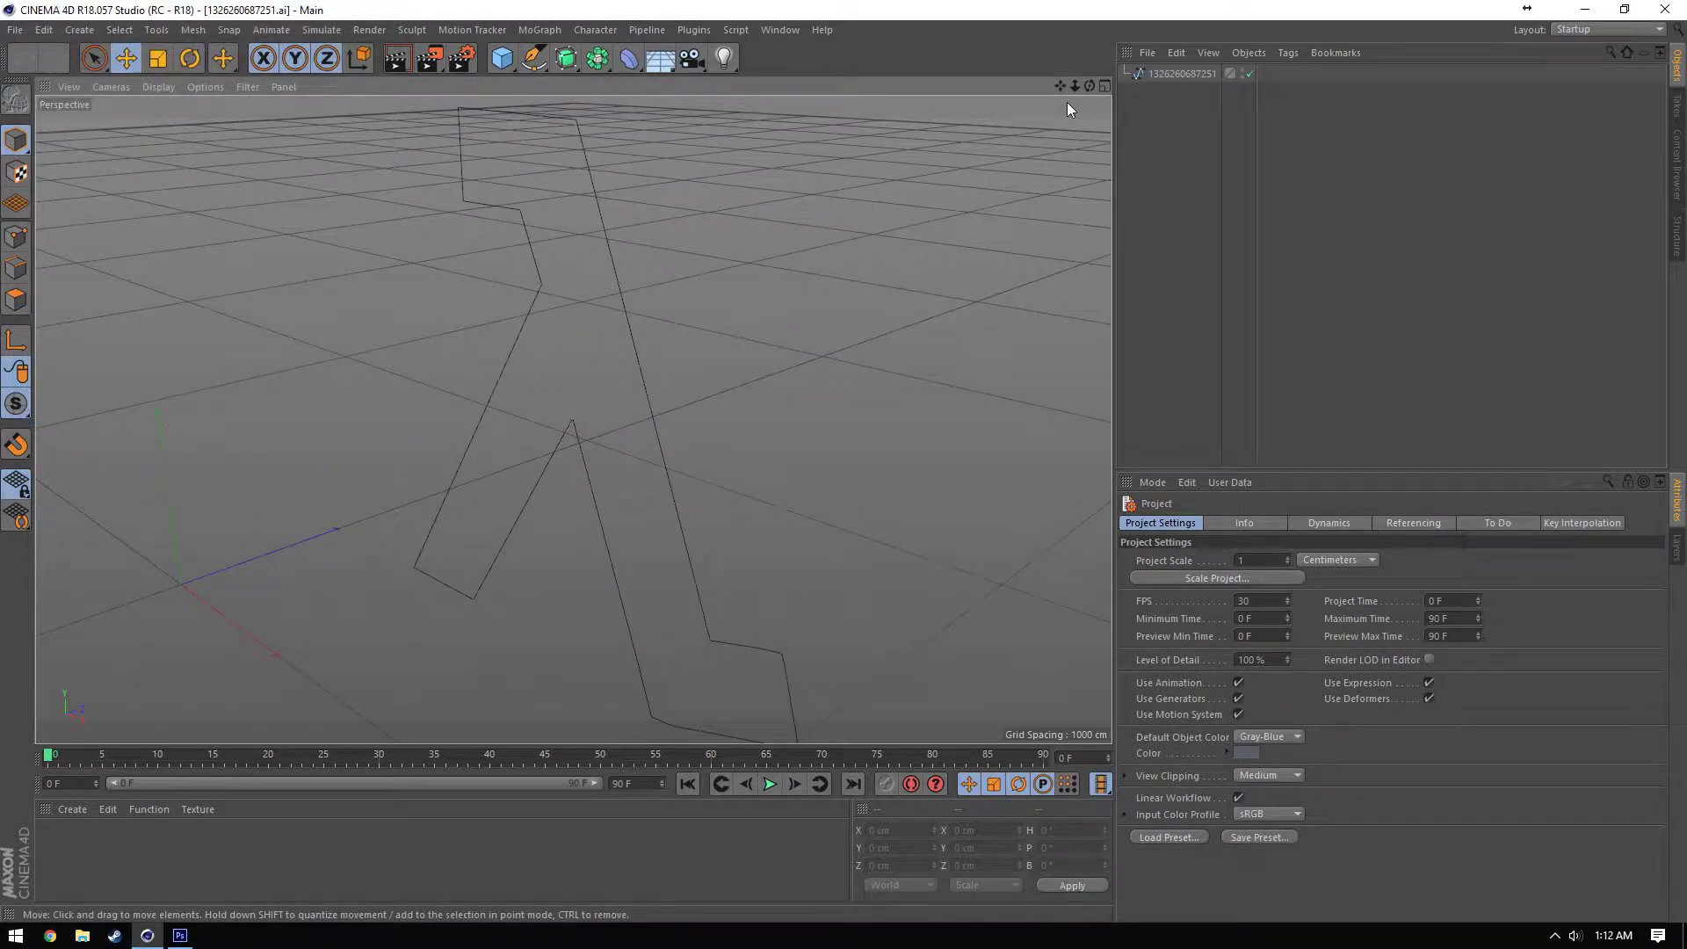
left_click_drag(1073, 78, 1090, 151)
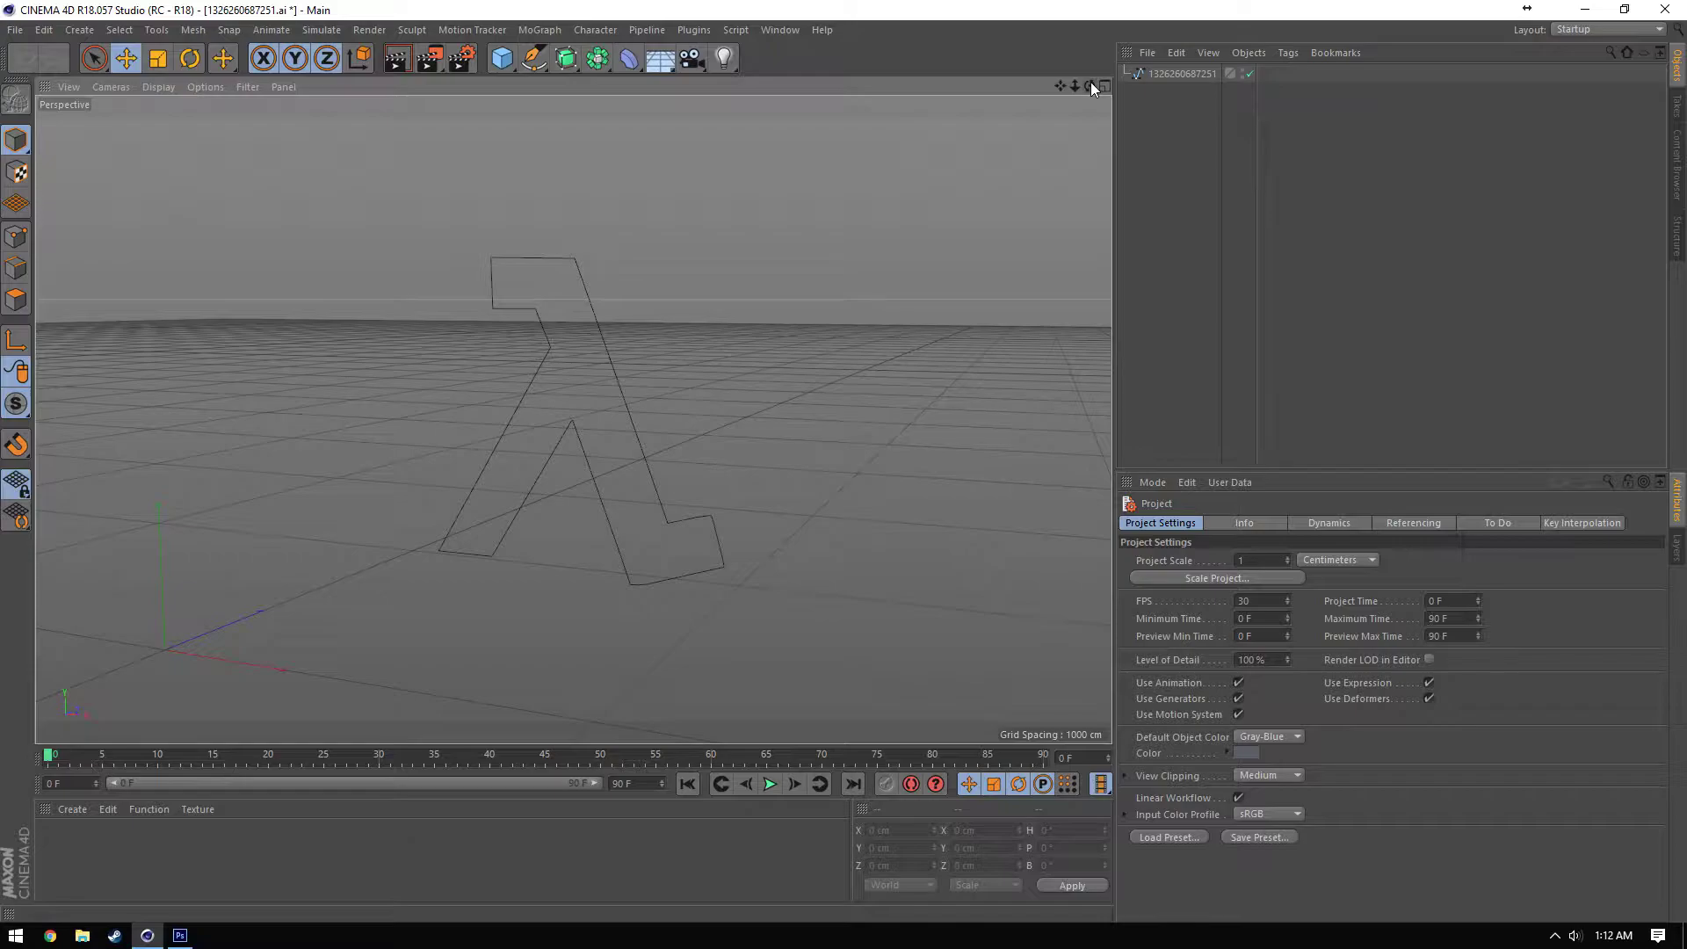
left_click(569, 58)
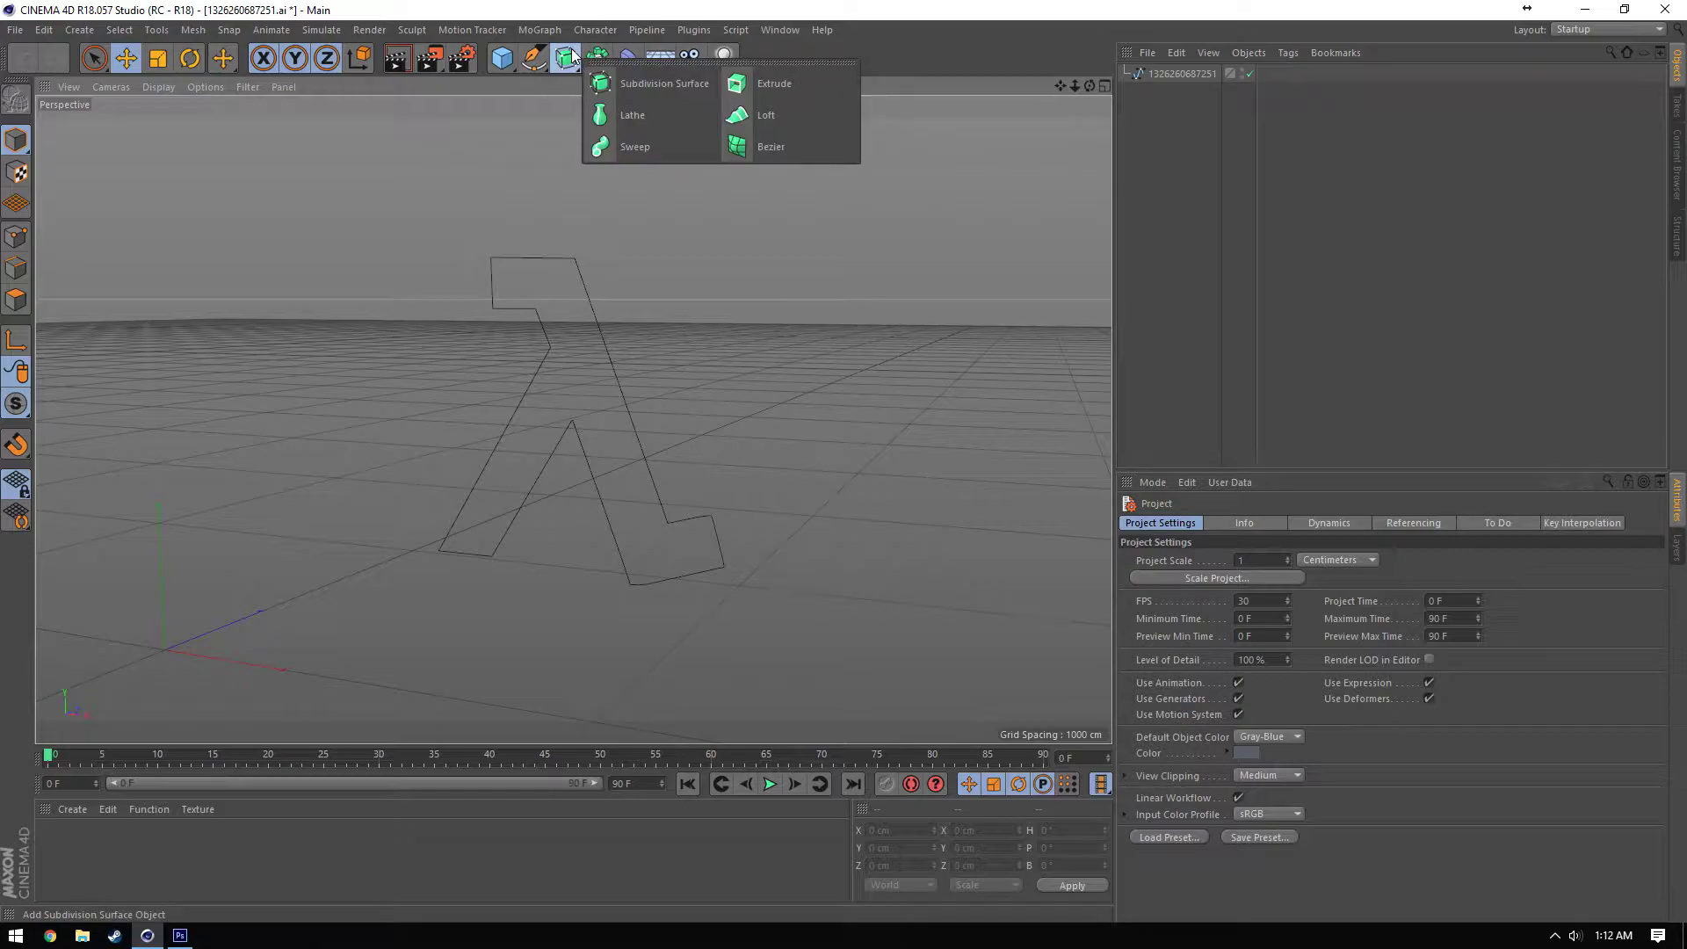
left_click(750, 94)
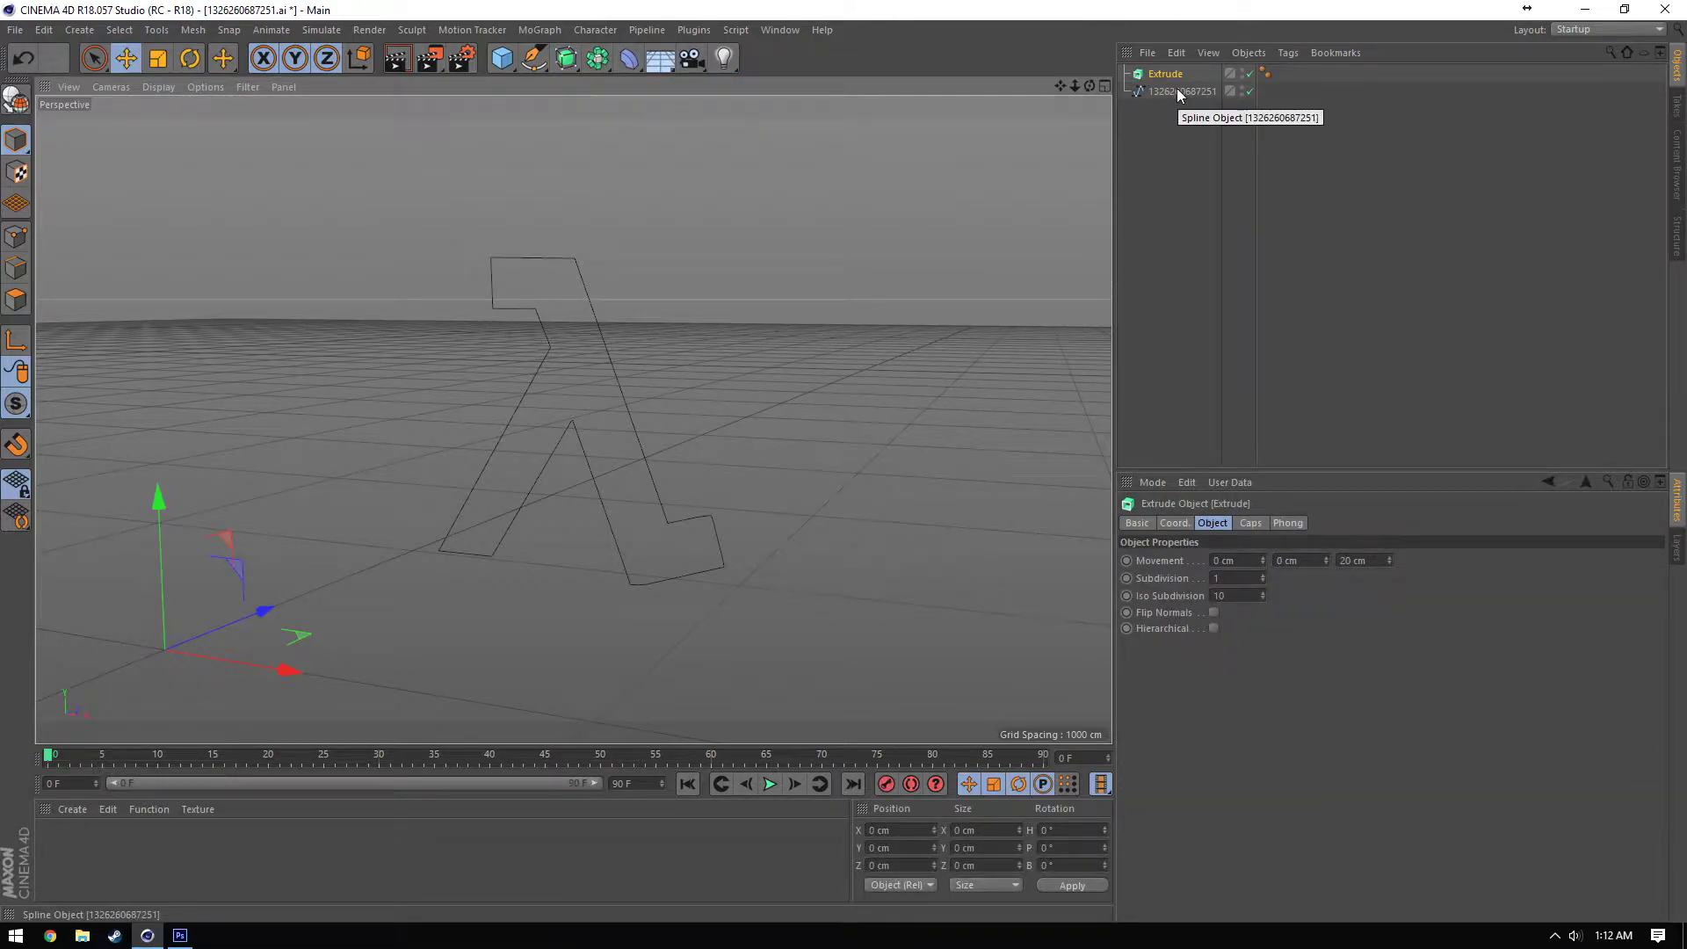
mouse_move(1179, 94)
left_mouse_down()
mouse_move(1168, 123)
mouse_move(1164, 76)
left_mouse_up()
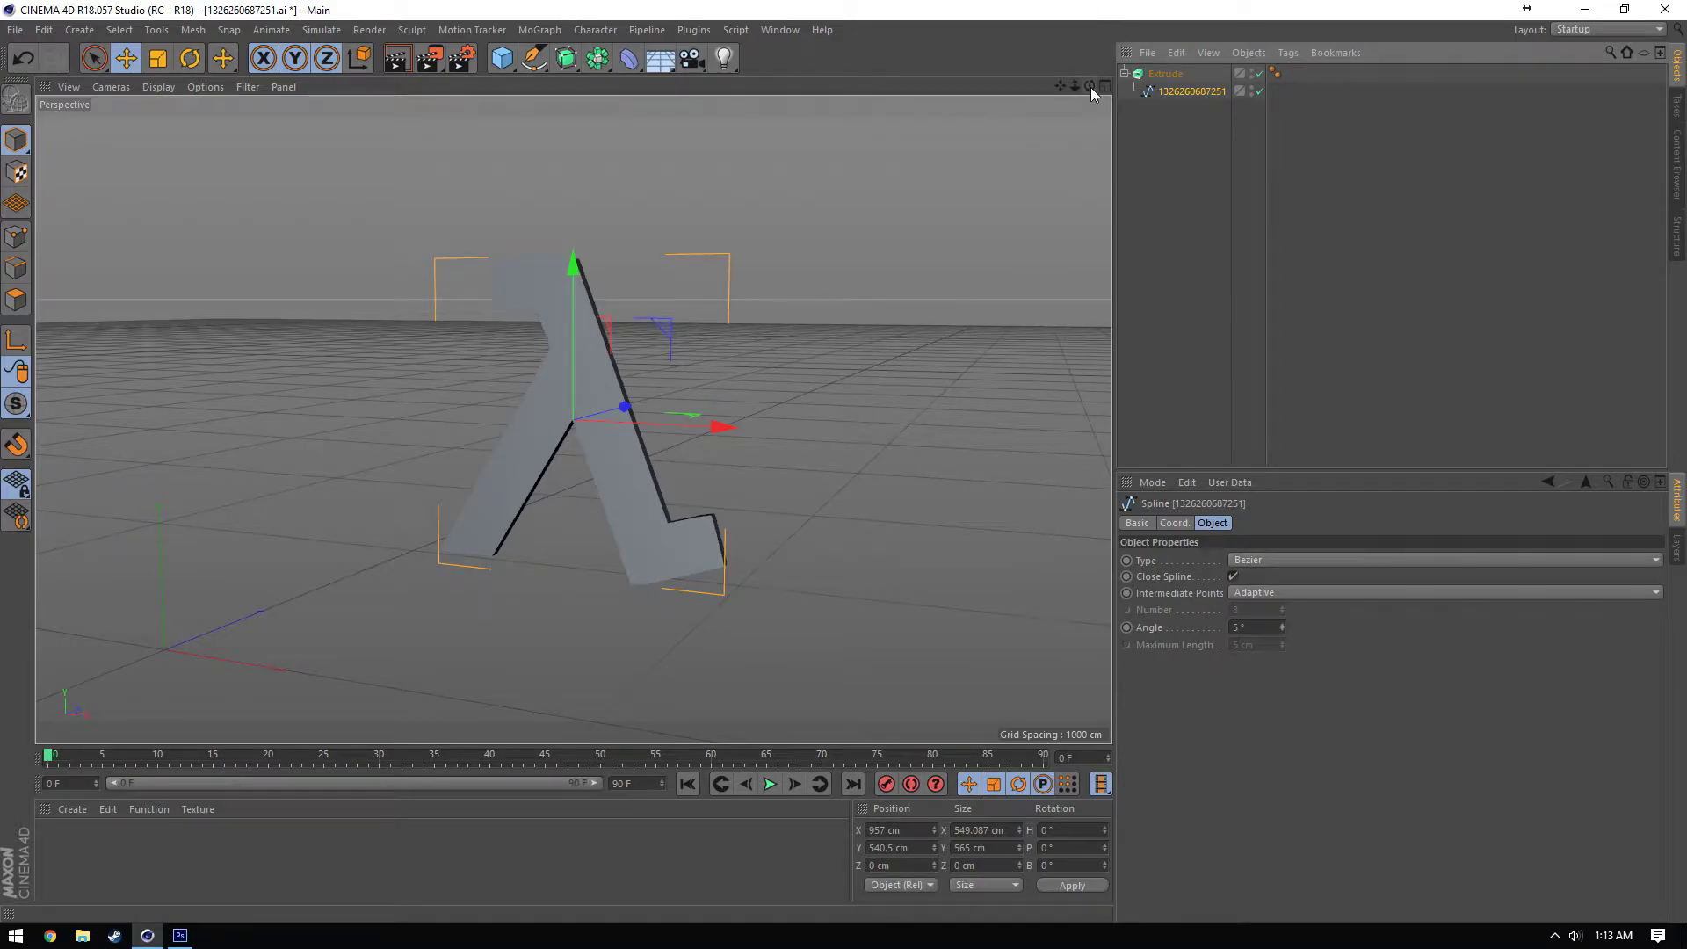
left_click_drag(1090, 86, 1094, 172)
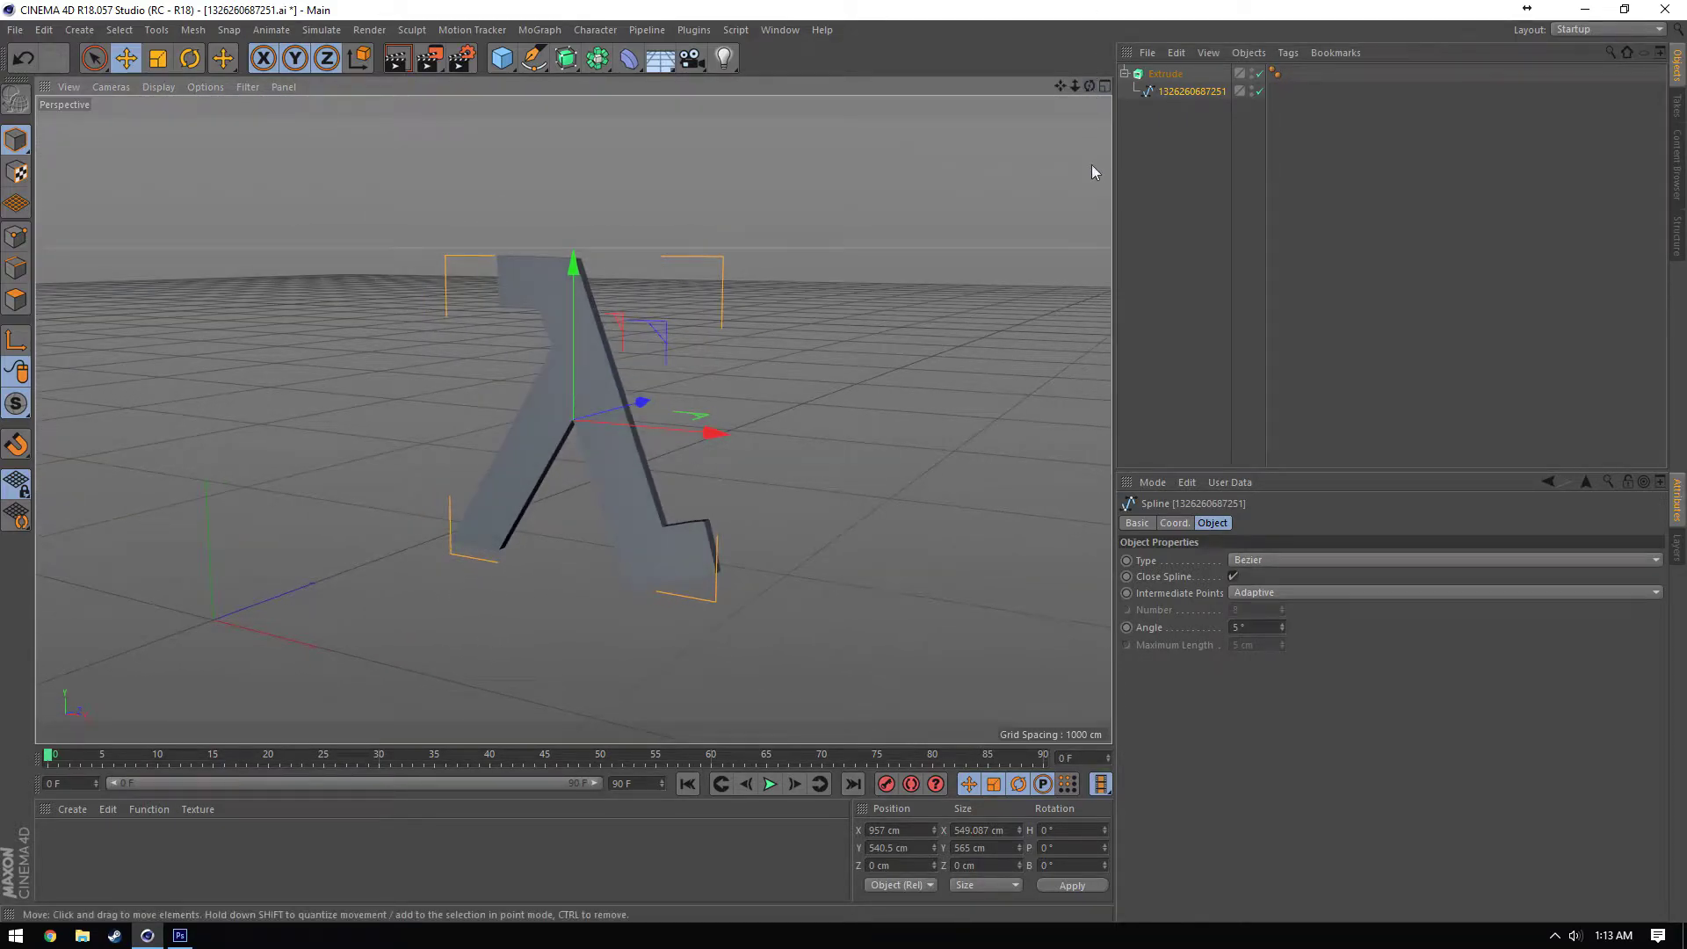
left_click(1165, 74)
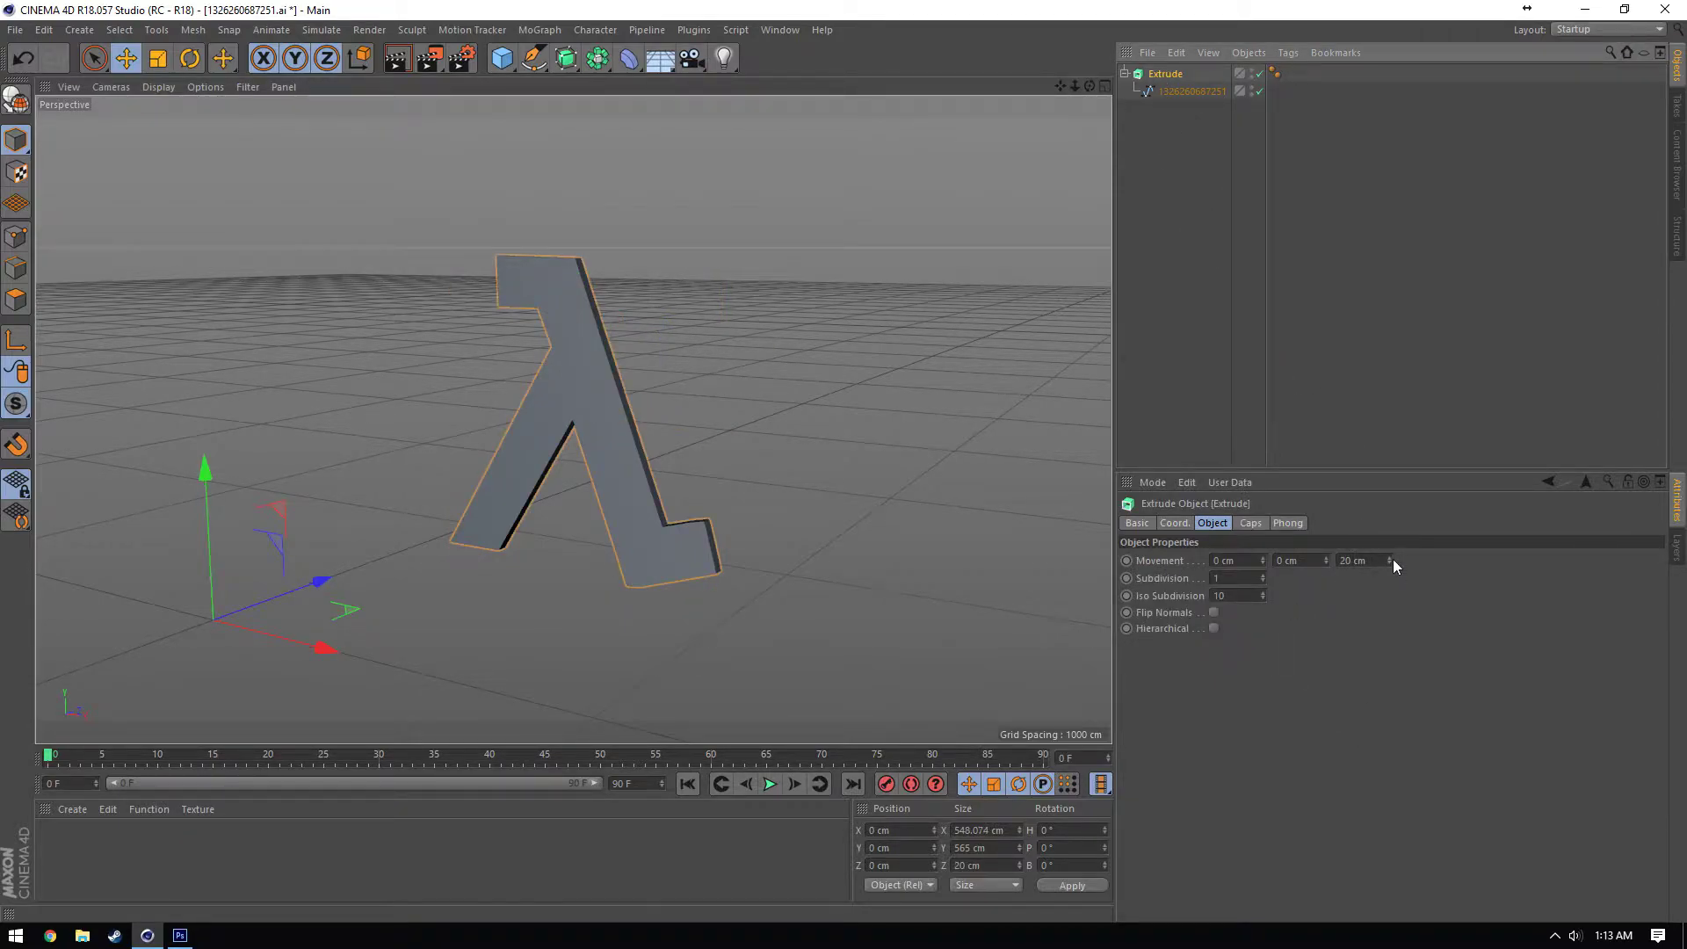
- Raise the Extrude object's Movement Z depth from 20 cm to about 64 cm
mouse_move(1388, 560)
left_mouse_down()
mouse_move(1388, 522)
mouse_move(1389, 539)
left_mouse_up()
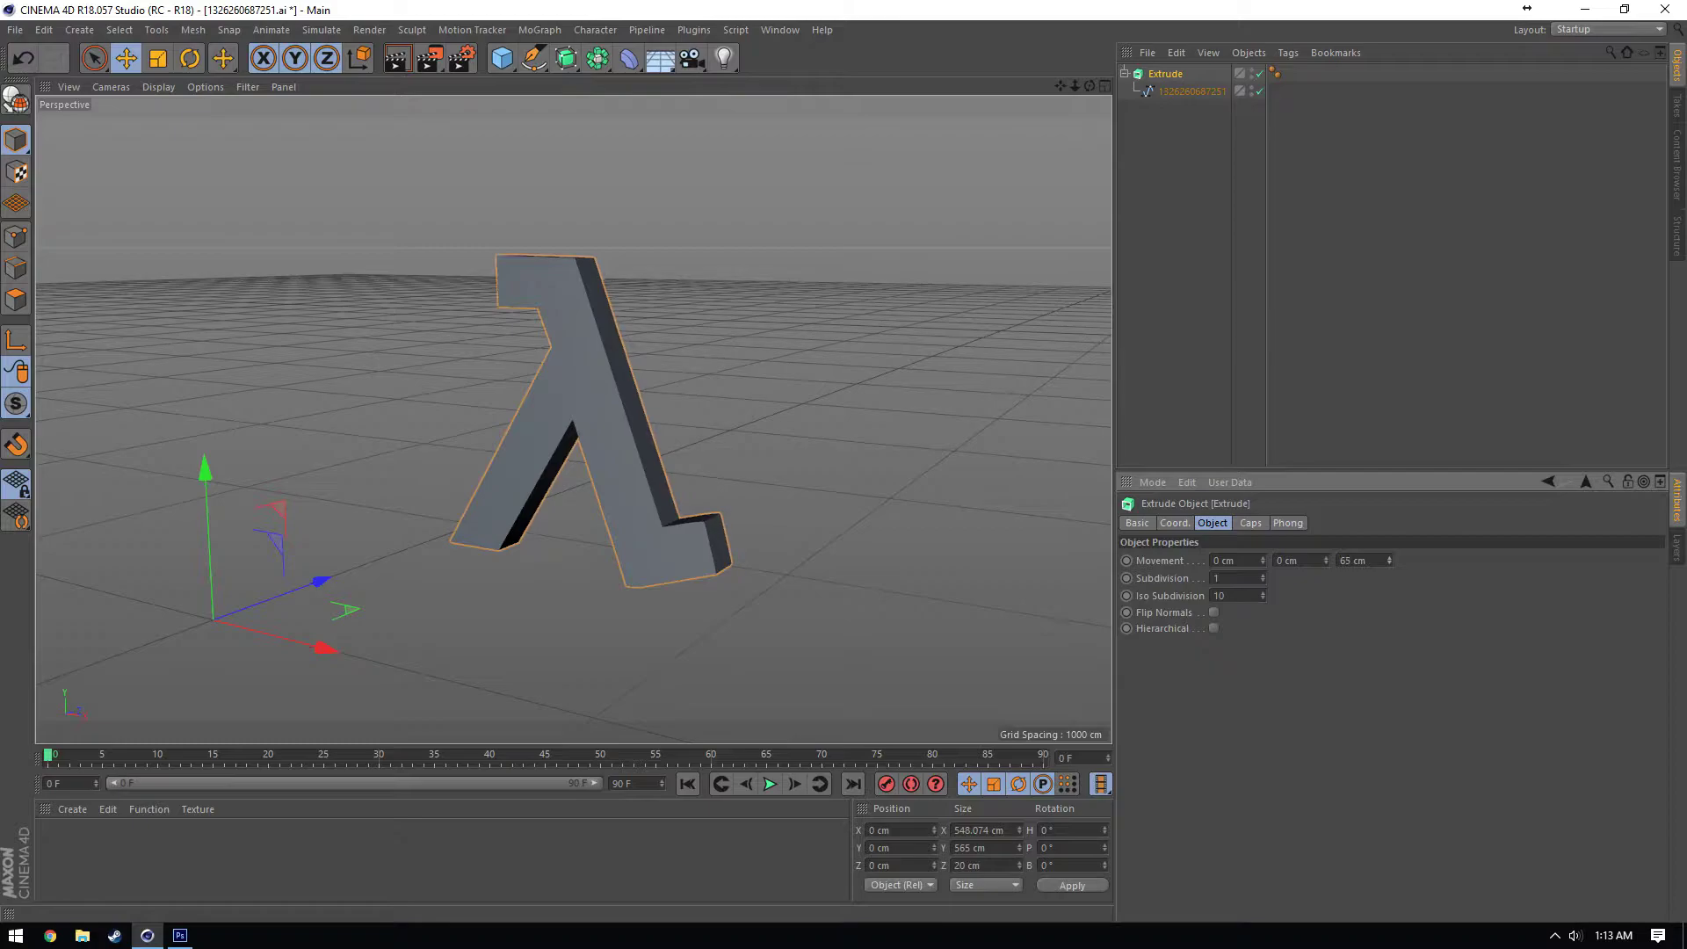